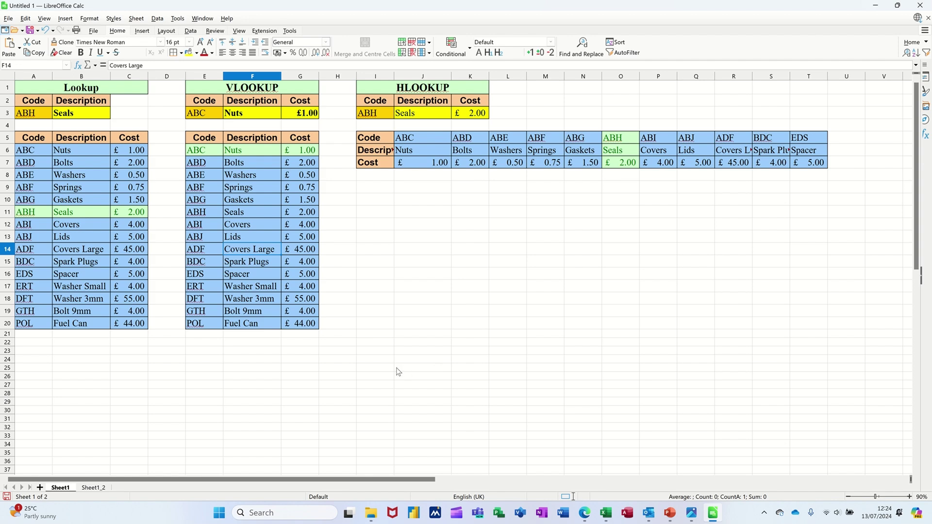
# Pick code ABE from the Lookup table's A3 drop-down, so it returns Washers.
pyautogui.click(35, 116)
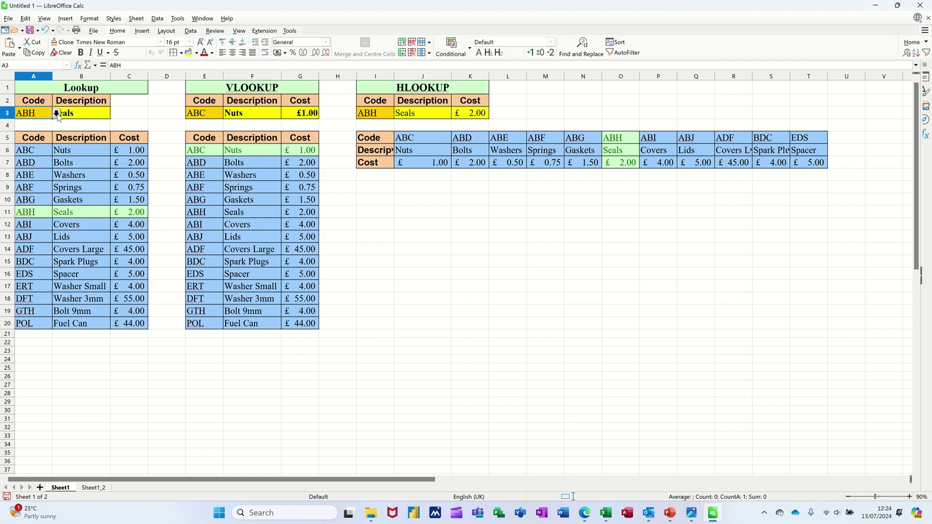
pyautogui.click(56, 114)
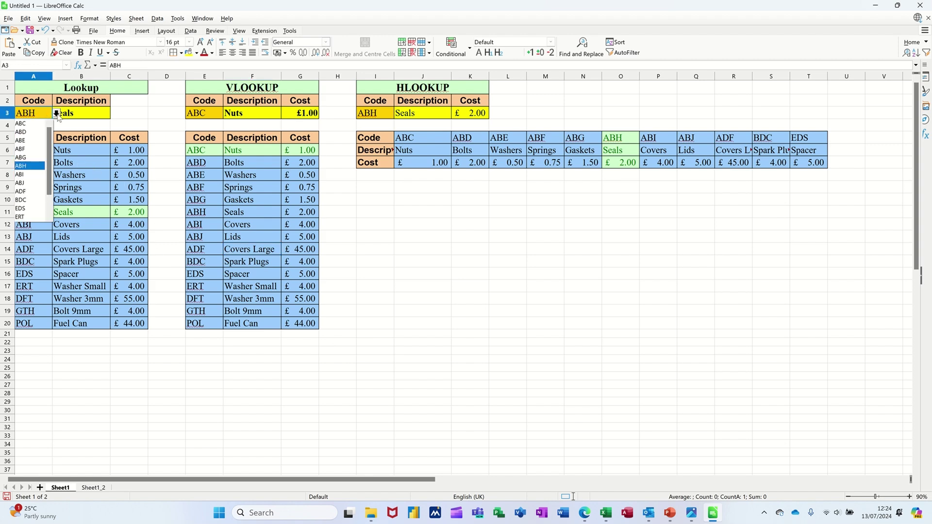
pyautogui.click(30, 141)
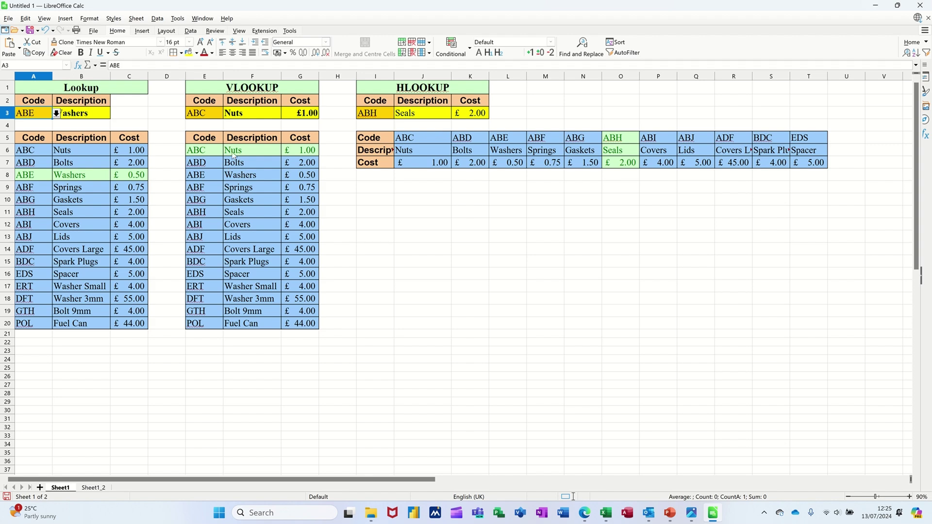
# Pick code ABH from the VLOOKUP table's E3 drop-down.
pyautogui.click(216, 114)
pyautogui.click(228, 114)
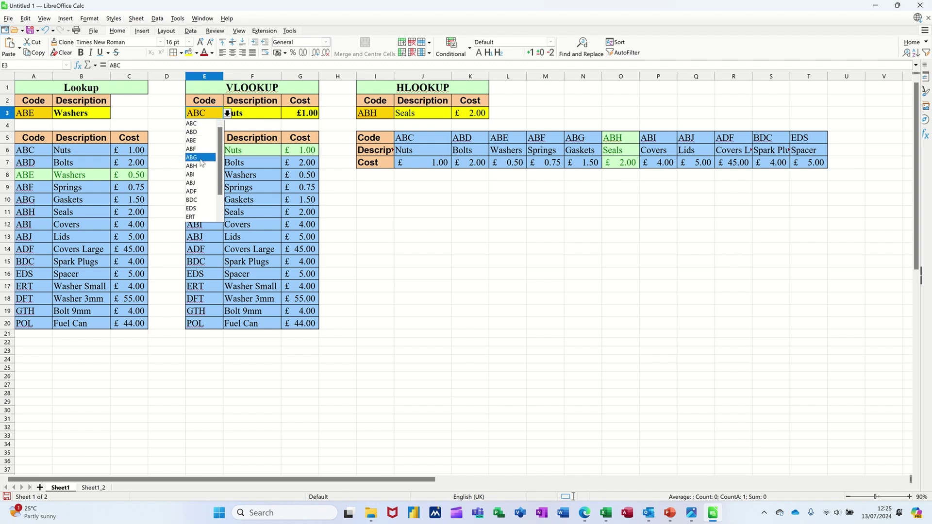
pyautogui.click(223, 179)
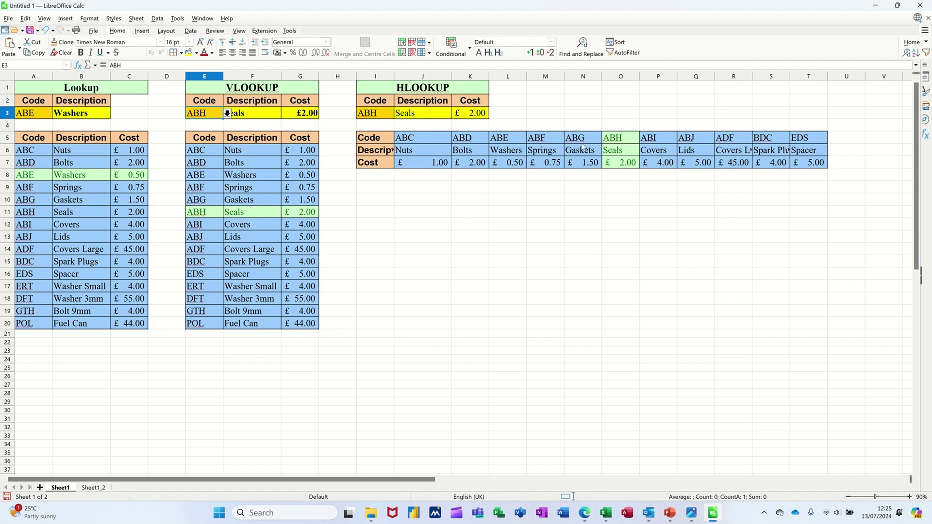
# Pick code ABD from the HLOOKUP table's I3 drop-down.
pyautogui.click(368, 113)
pyautogui.click(398, 113)
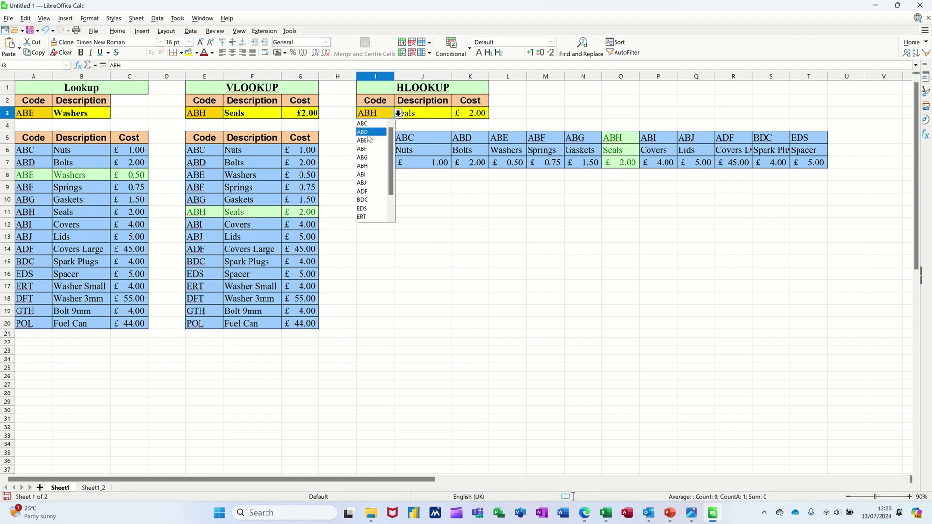
pyautogui.click(368, 132)
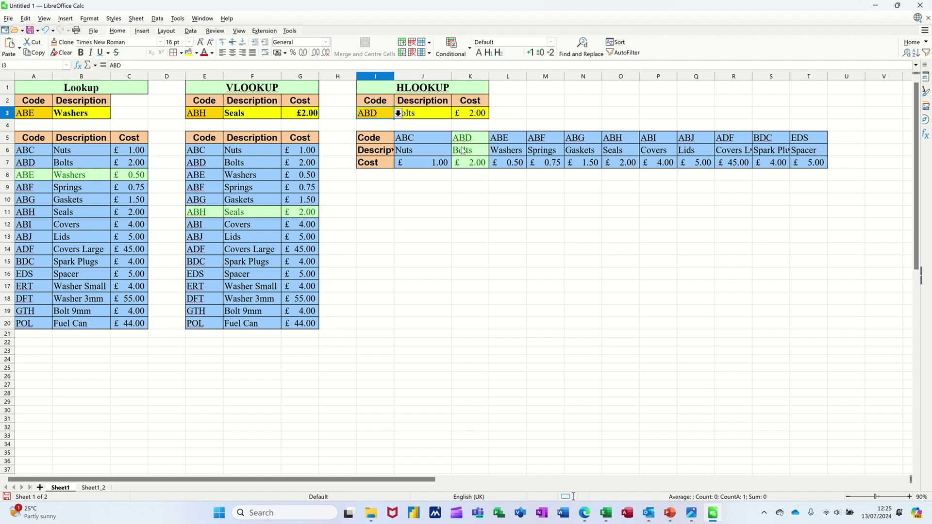
# Switch to Sheet1_2 and check the code list offered in A3 without changing it.
pyautogui.click(88, 489)
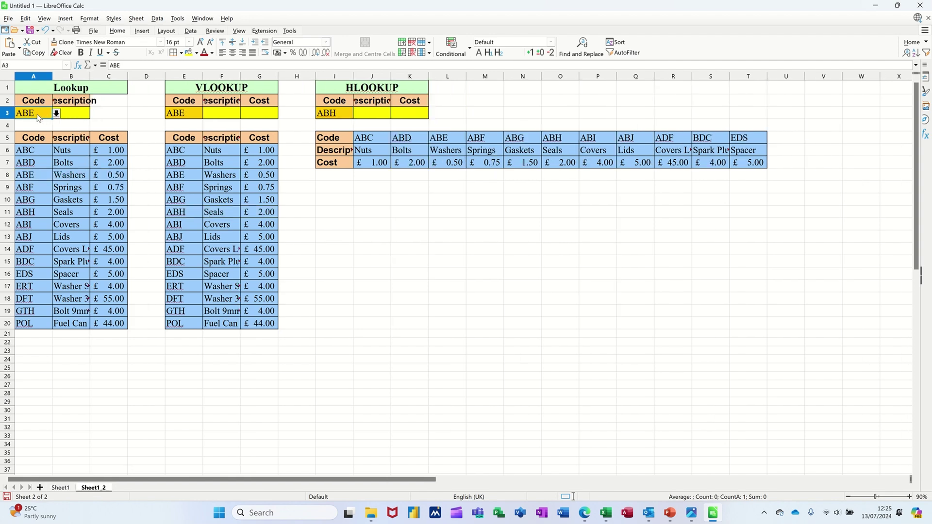
pyautogui.click(368, 202)
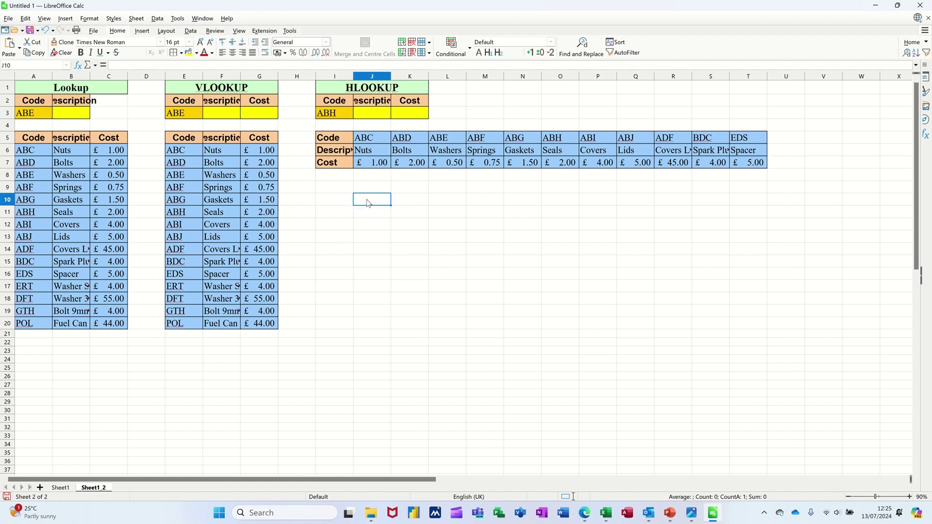
pyautogui.click(48, 116)
pyautogui.click(57, 113)
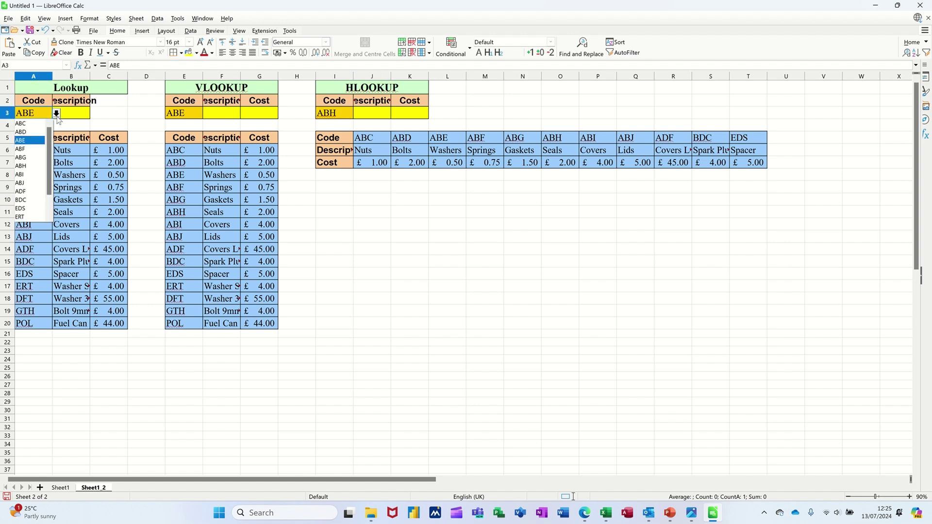
pyautogui.click(57, 115)
# Fill cell I10 with a yellow background.
pyautogui.click(335, 202)
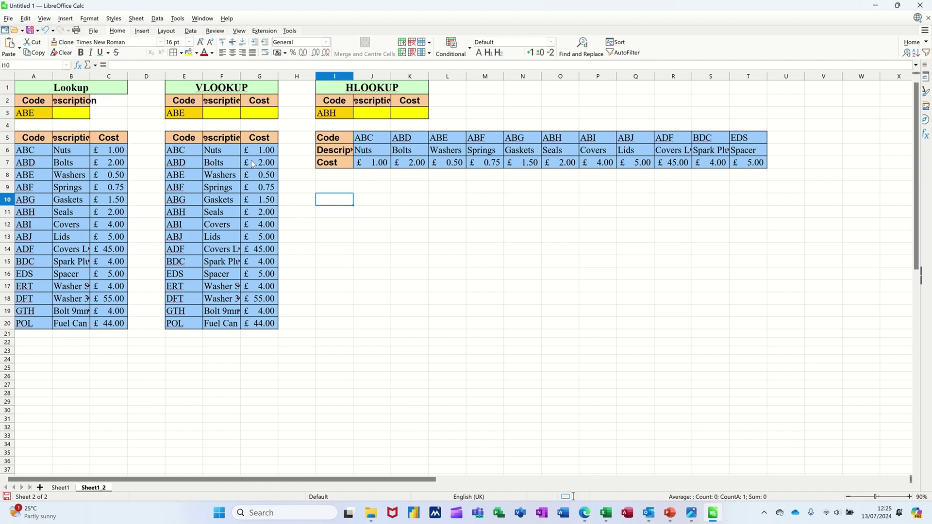
pyautogui.click(188, 57)
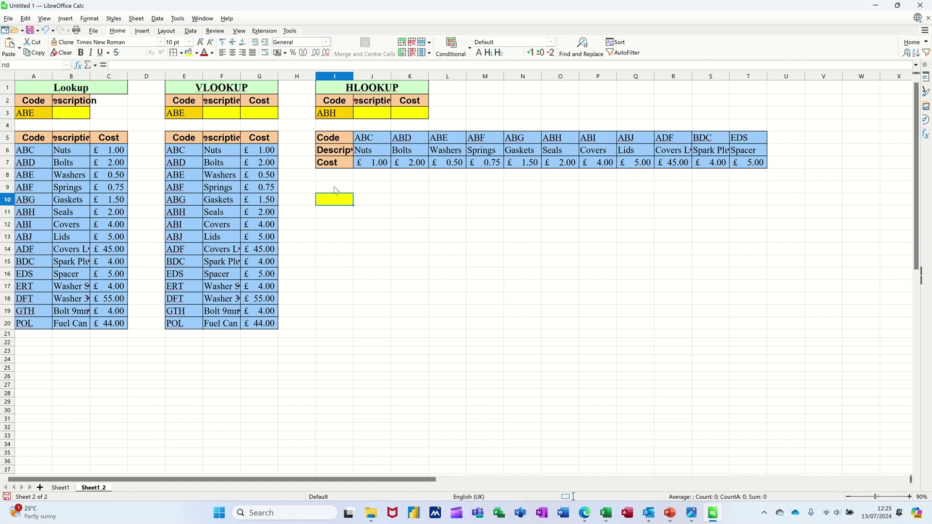
pyautogui.click(190, 31)
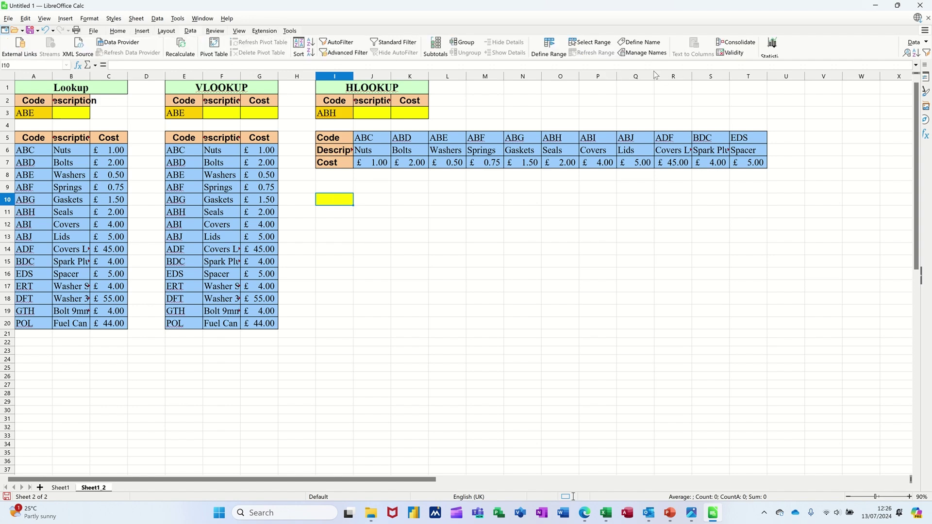
# Give I10 a Cell range validity list sourced from the codes in A6:A20.
pyautogui.click(734, 53)
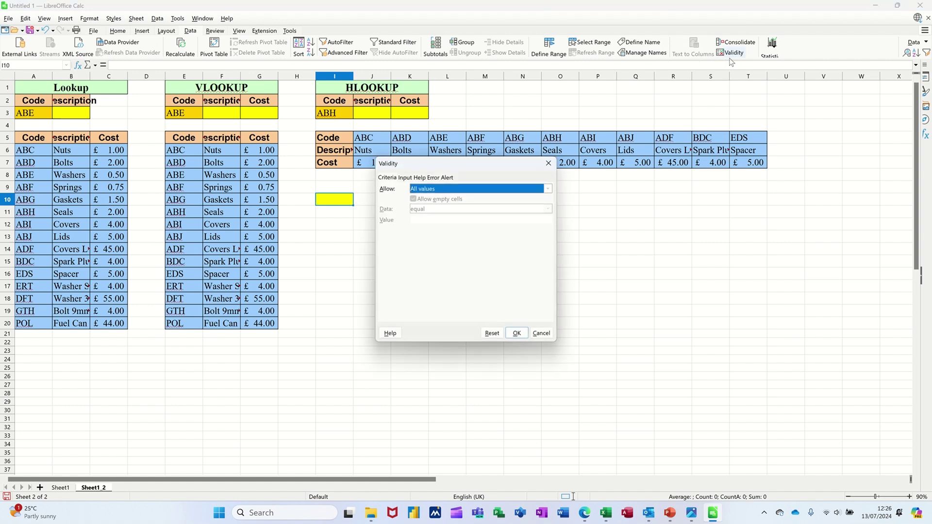
pyautogui.click(548, 189)
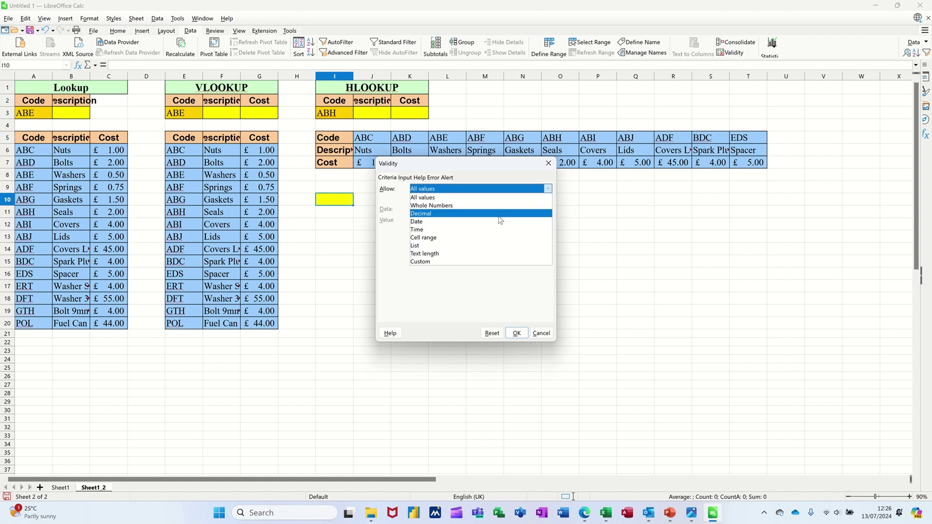
pyautogui.click(473, 238)
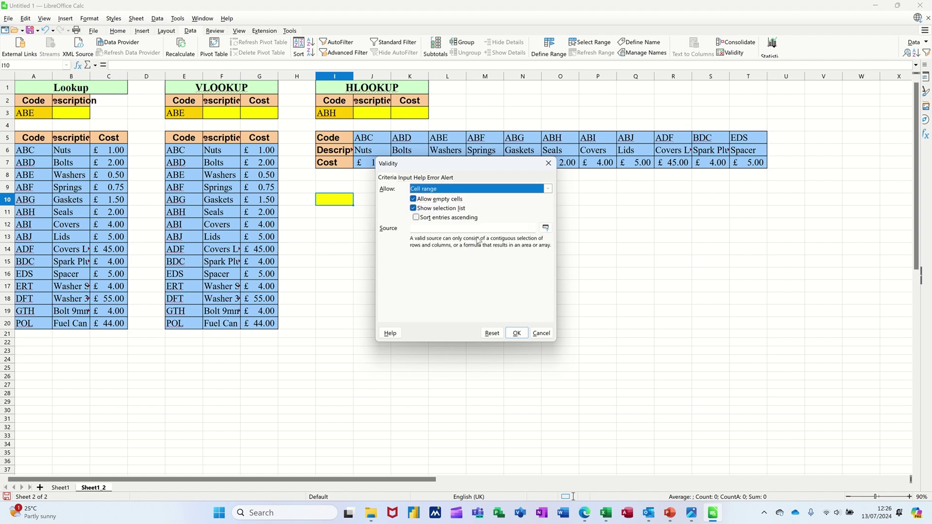
pyautogui.click(462, 228)
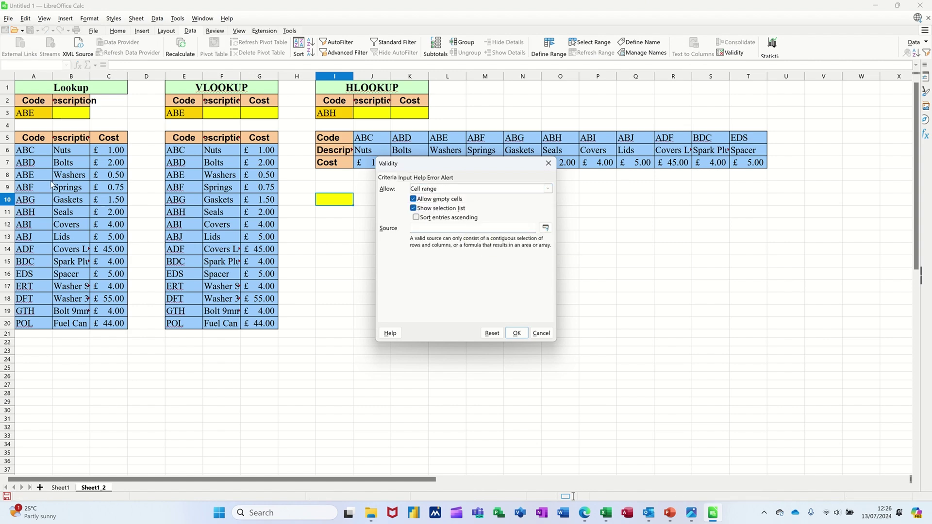
pyautogui.moveTo(25, 155); pyautogui.dragTo(28, 325)
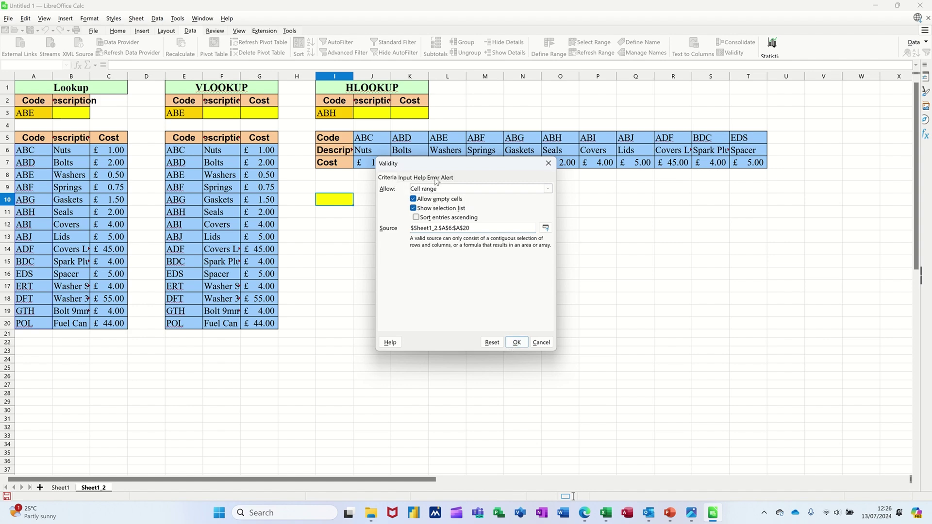
pyautogui.click(516, 342)
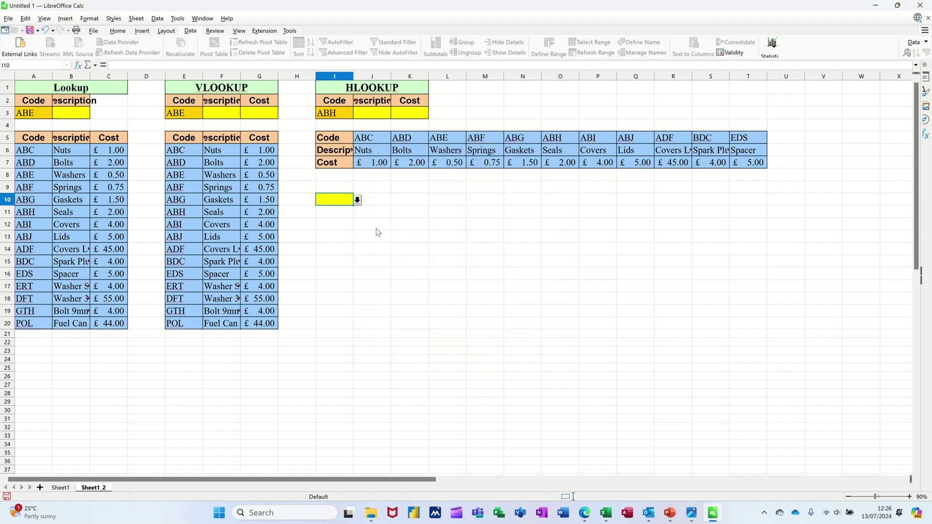
# Check I10's new code list, then autofit the Description columns B, F and J.
pyautogui.click(358, 201)
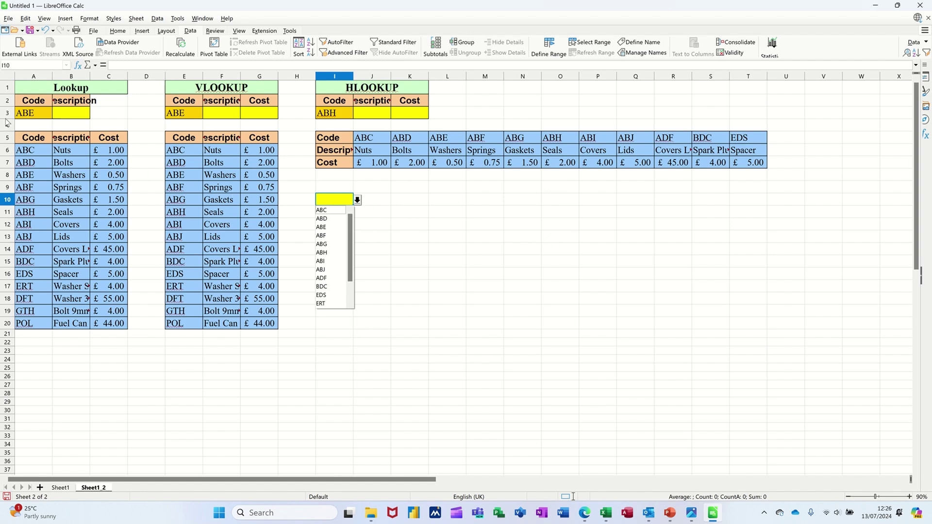
pyautogui.click(22, 112)
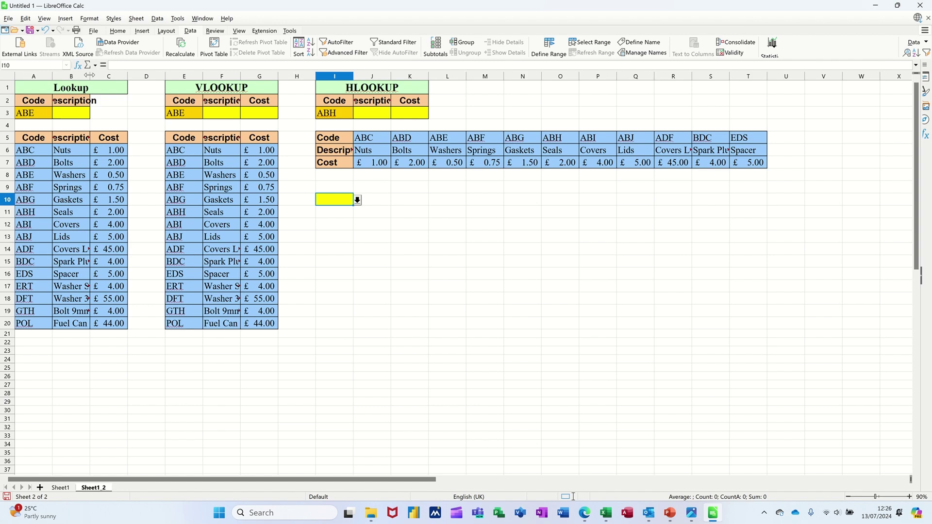
pyautogui.doubleClick(89, 75)
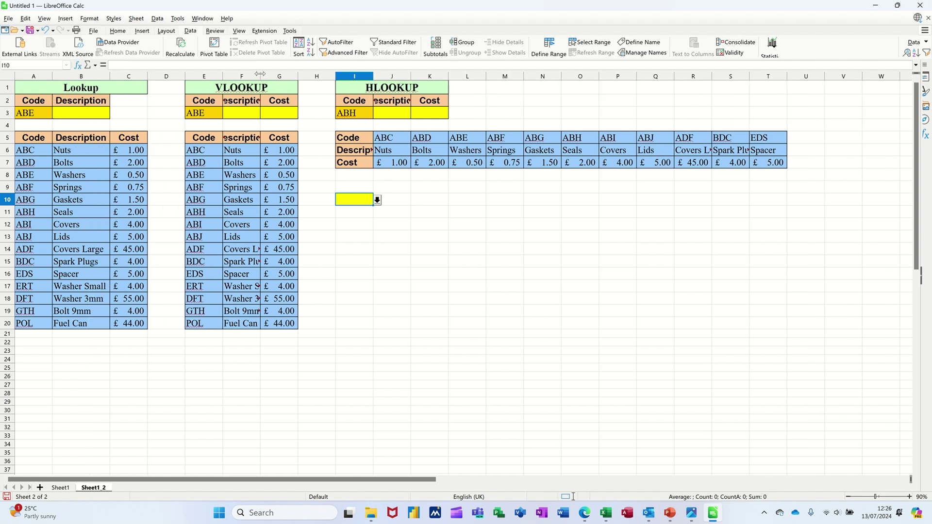
pyautogui.doubleClick(260, 75)
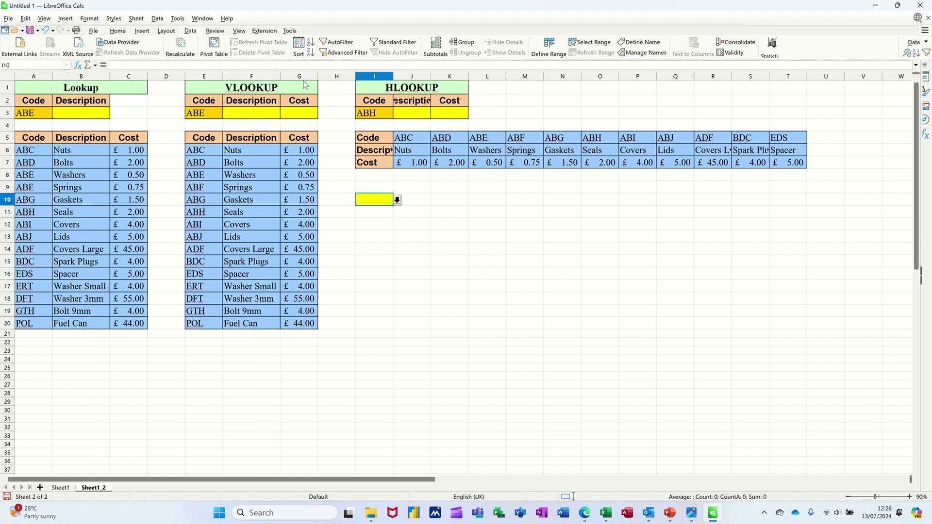
pyautogui.doubleClick(431, 77)
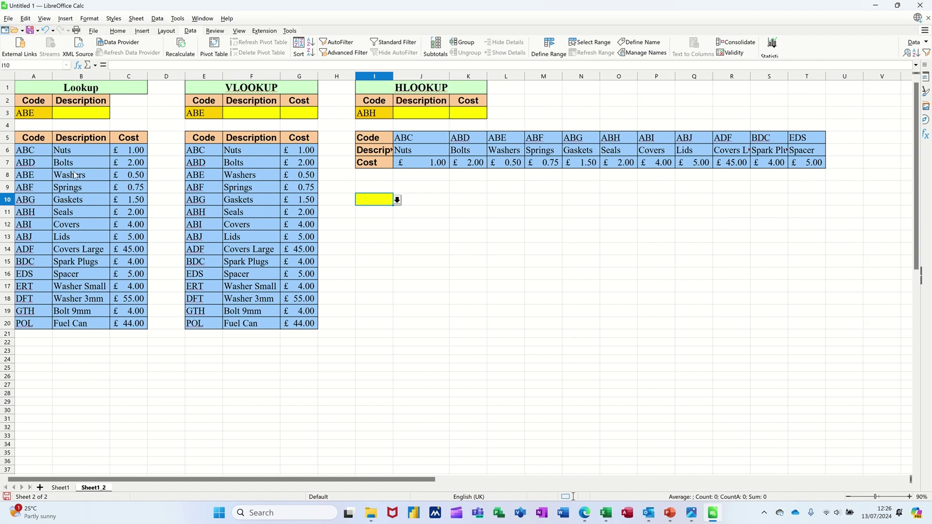
pyautogui.click(83, 116)
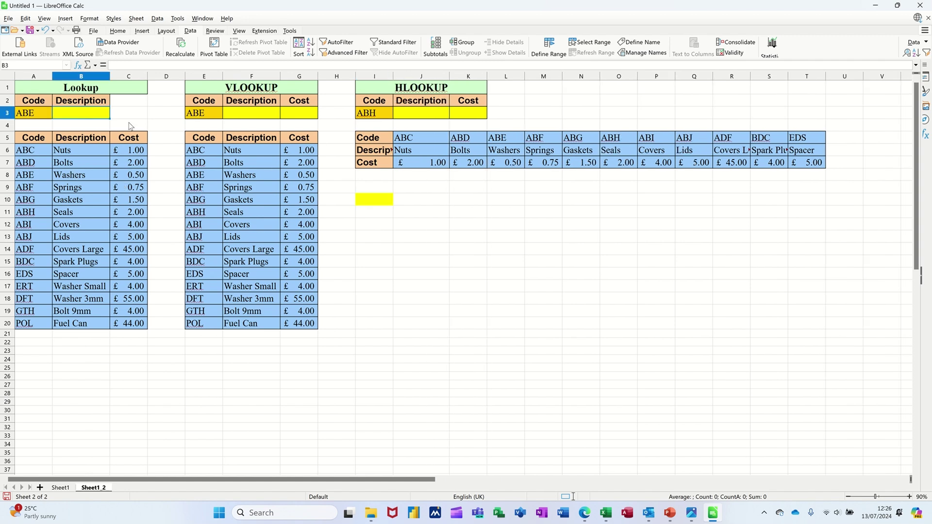
# Enter =LOOKUP(A3,A6:A20,B6:B20) in B3, returning Washers for code ABE.
pyautogui.write('=LOO')
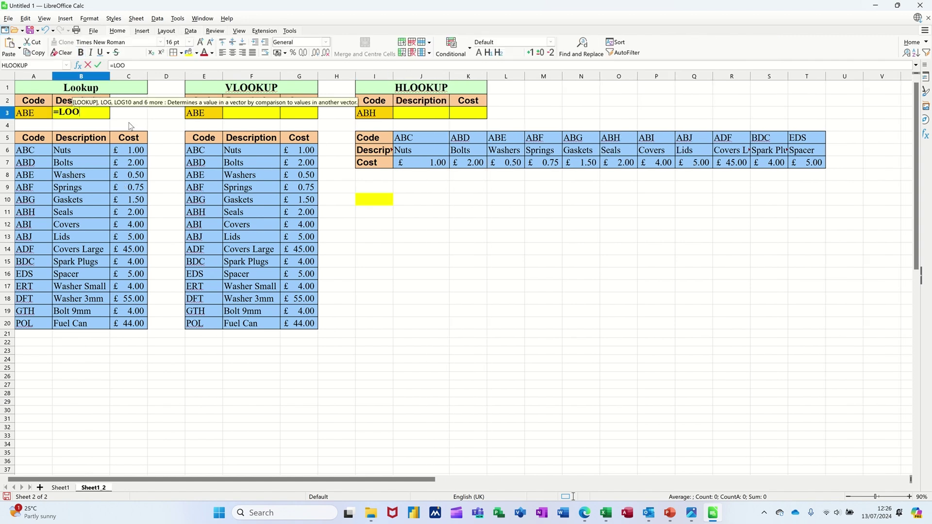
pyautogui.write('KUP(')
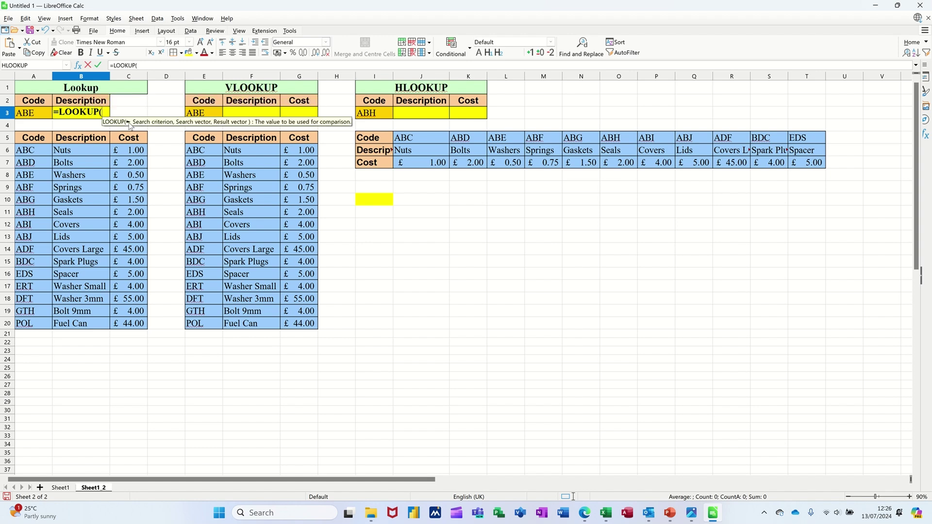
pyautogui.click(29, 115)
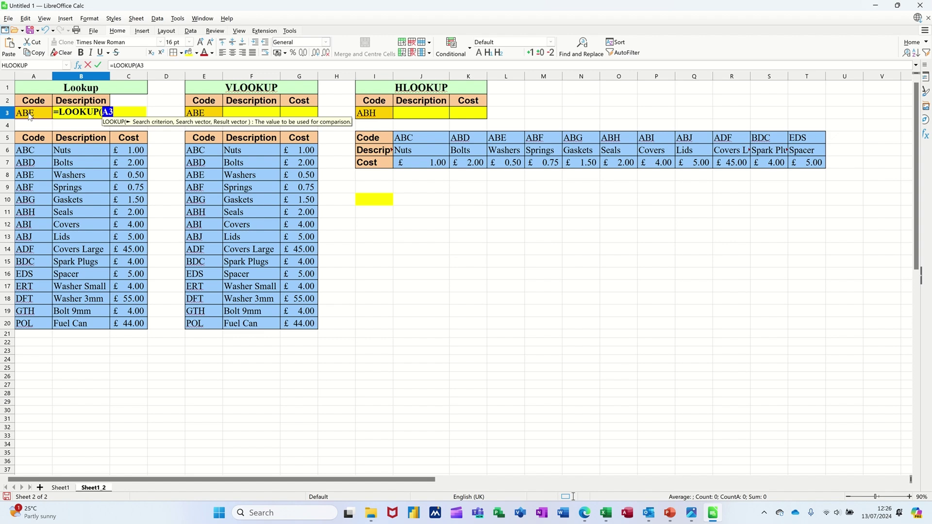
pyautogui.write(',')
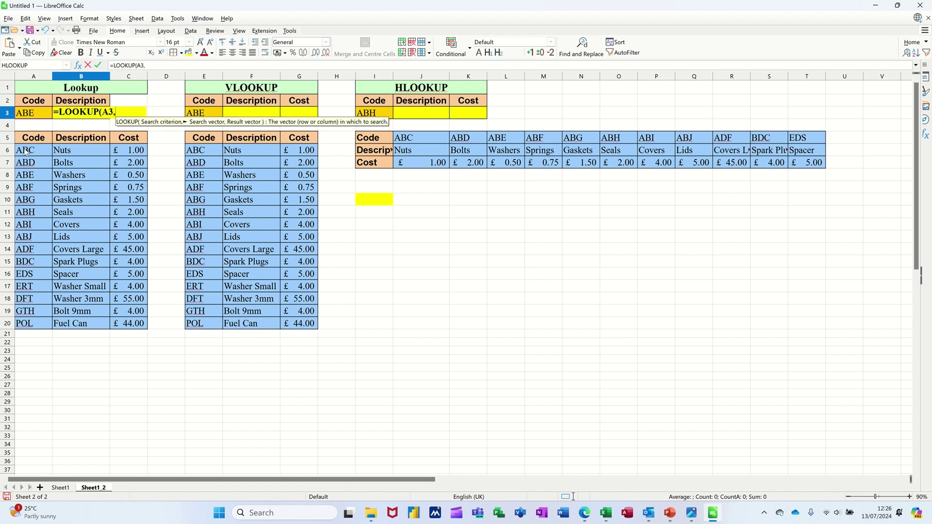
pyautogui.moveTo(26, 152); pyautogui.dragTo(32, 328)
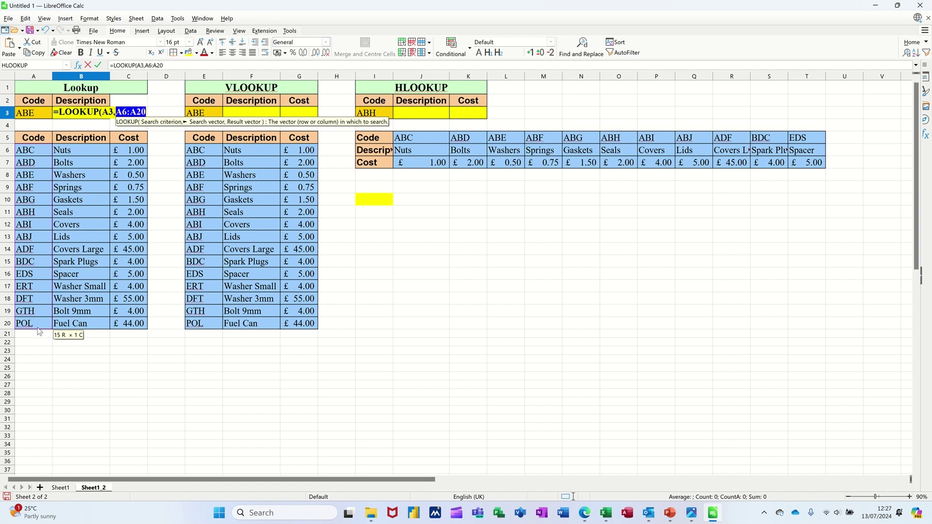
pyautogui.write(',')
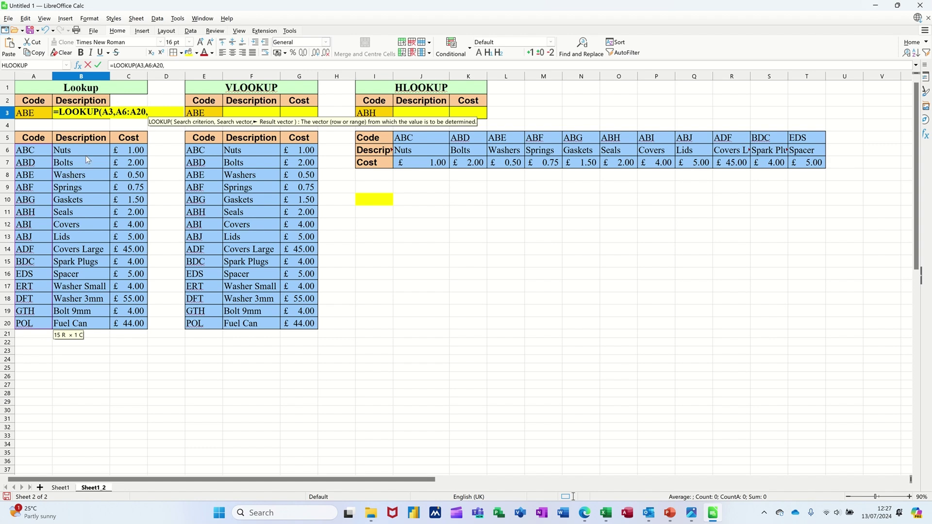
pyautogui.moveTo(86, 151); pyautogui.dragTo(76, 328)
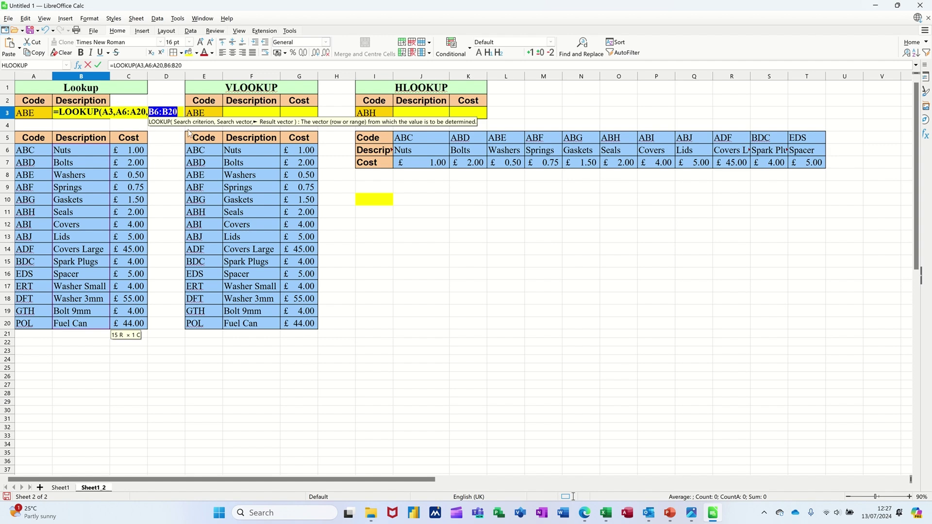
pyautogui.write(')')
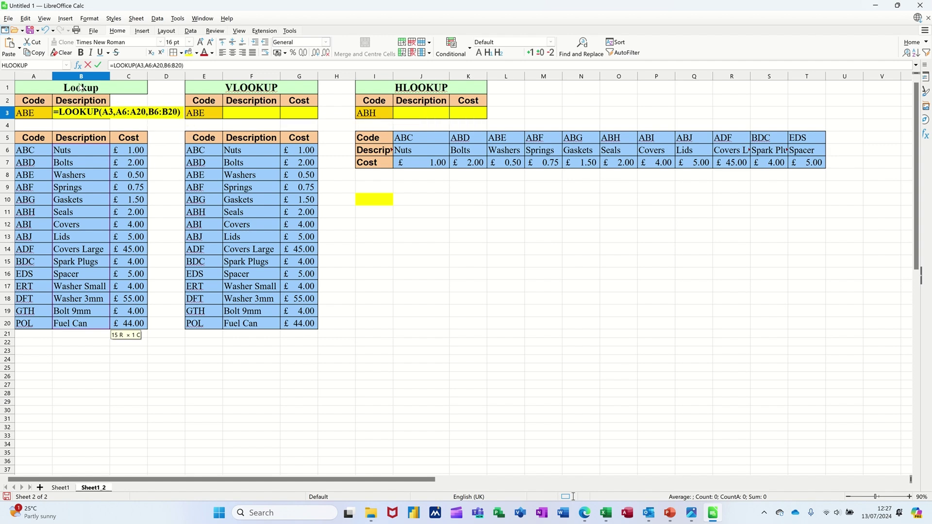
pyautogui.click(99, 66)
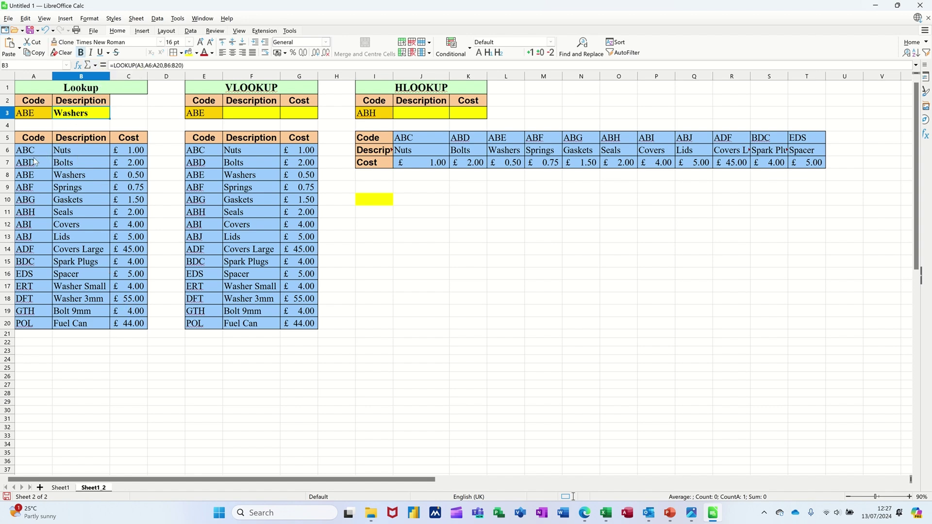
# Select A6:C20 and add a new 'Formula is' conditional formatting rule.
pyautogui.moveTo(25, 152); pyautogui.dragTo(128, 326)
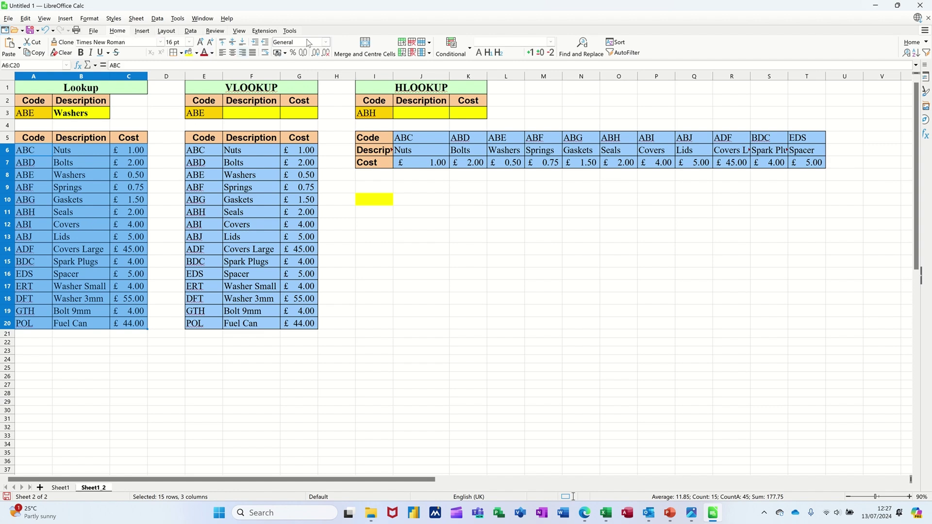
pyautogui.click(453, 54)
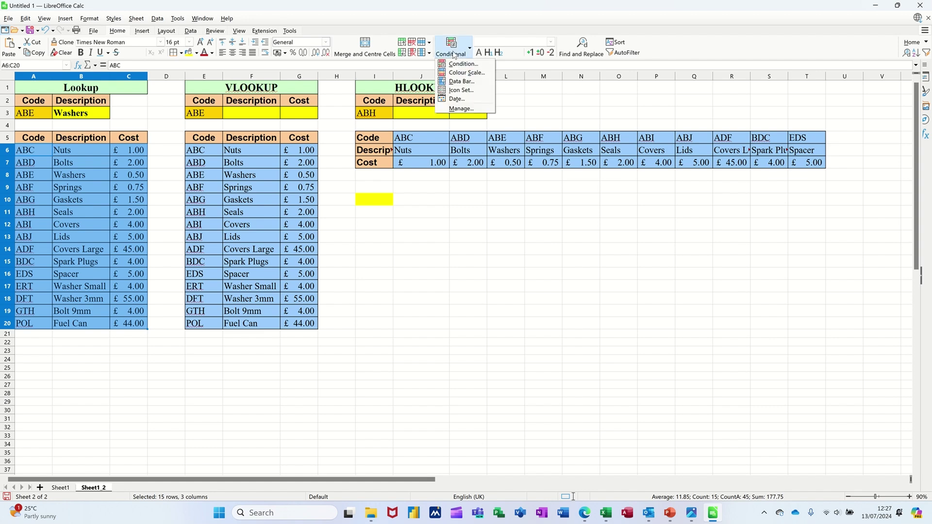
pyautogui.click(461, 108)
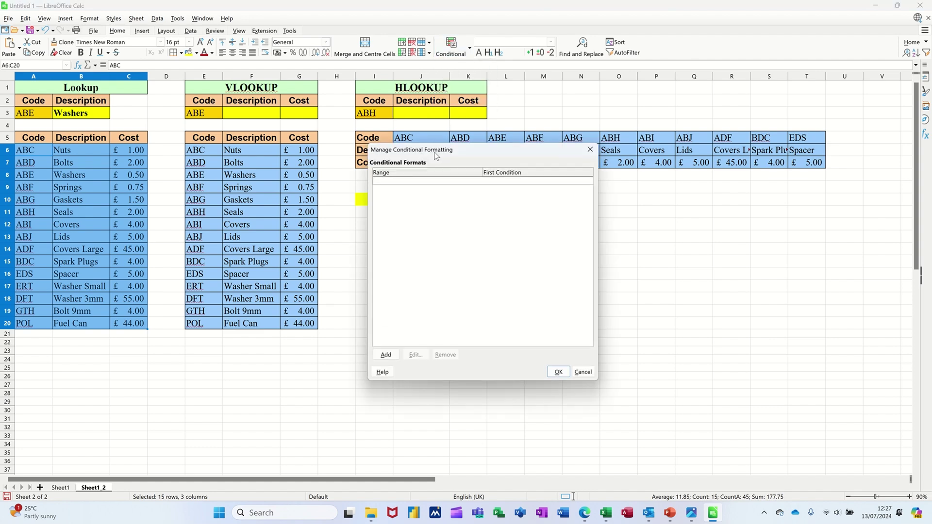
pyautogui.click(389, 351)
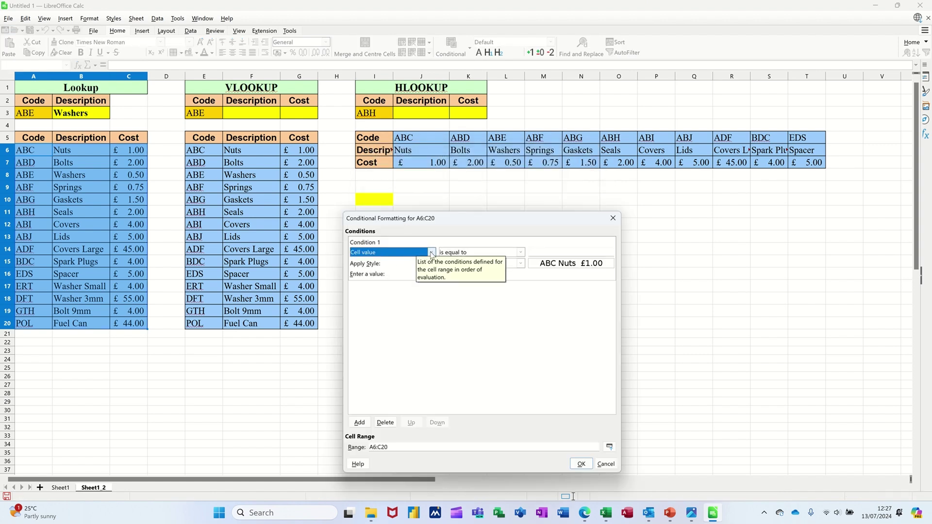
pyautogui.click(431, 252)
pyautogui.click(384, 278)
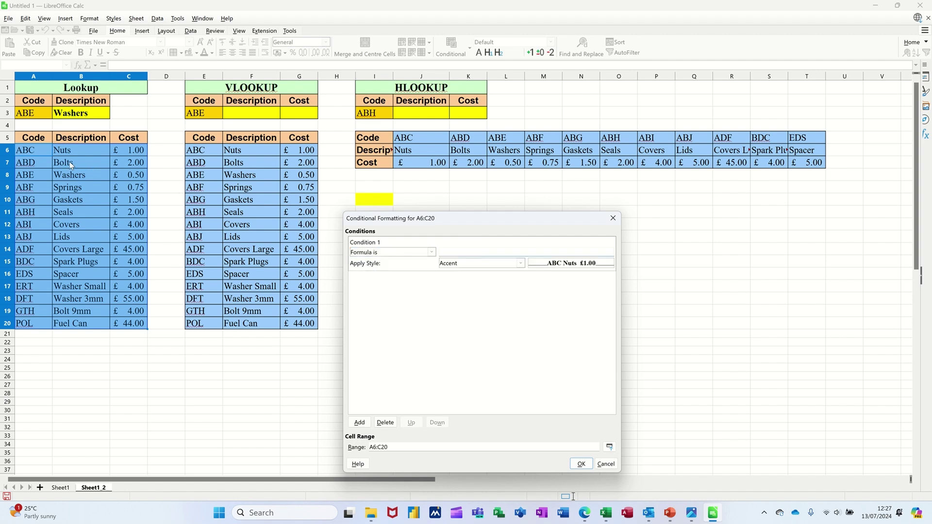
# Set the rule's condition to $A6=$A$3 with the green Good style.
pyautogui.click(28, 152)
pyautogui.click(495, 252)
pyautogui.press('Delete')
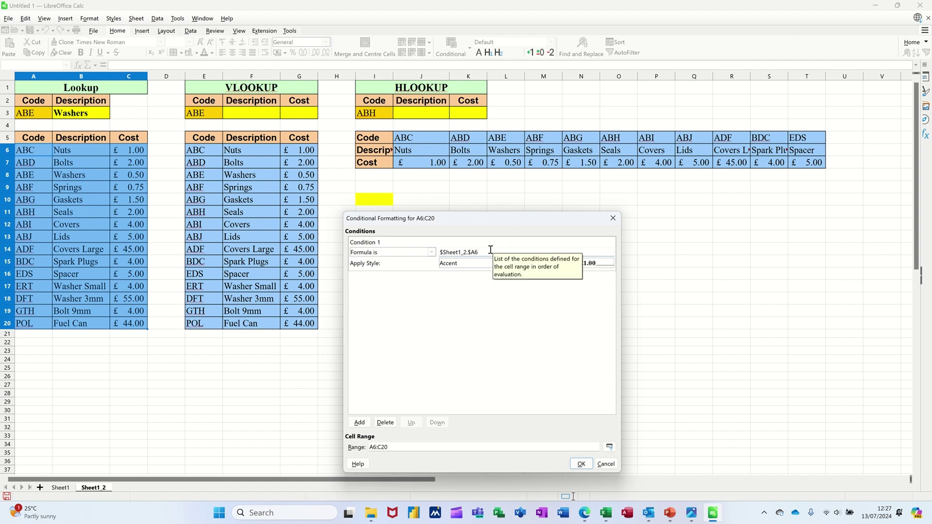
pyautogui.write('=')
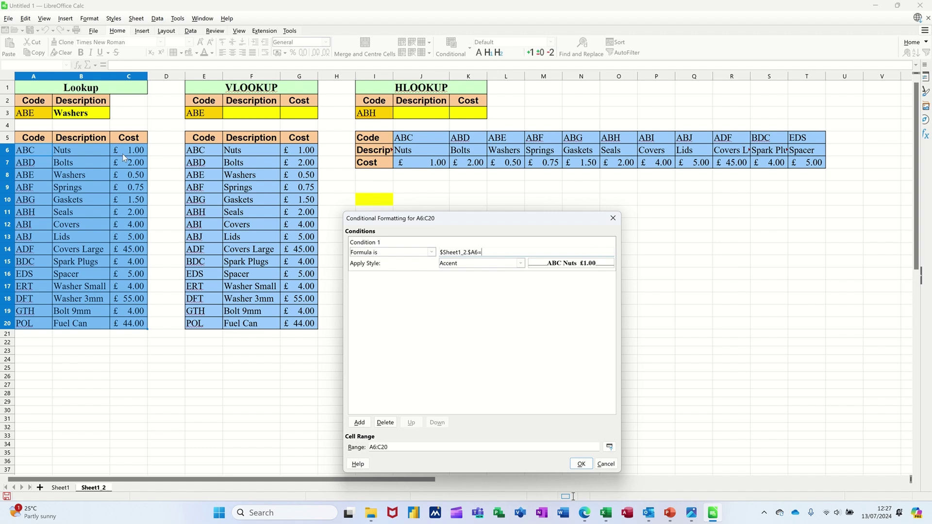
pyautogui.click(26, 115)
pyautogui.click(521, 263)
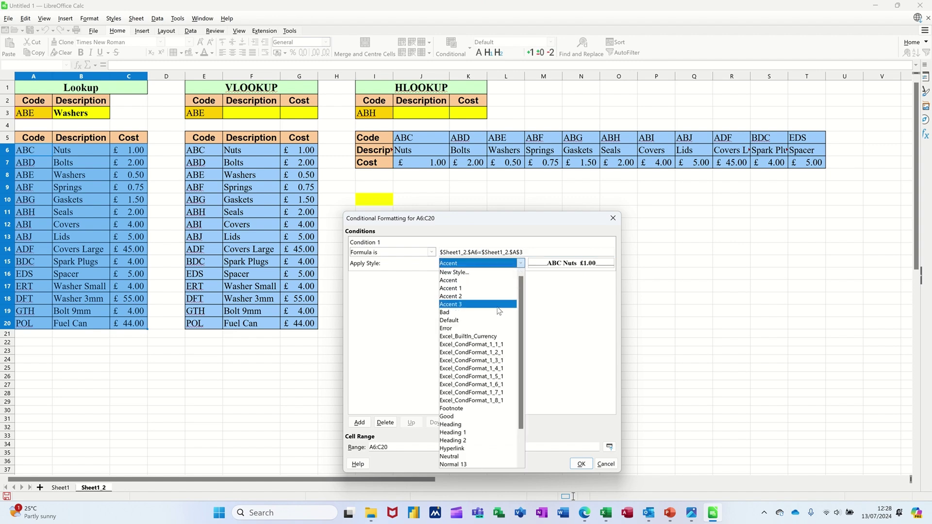
pyautogui.click(464, 418)
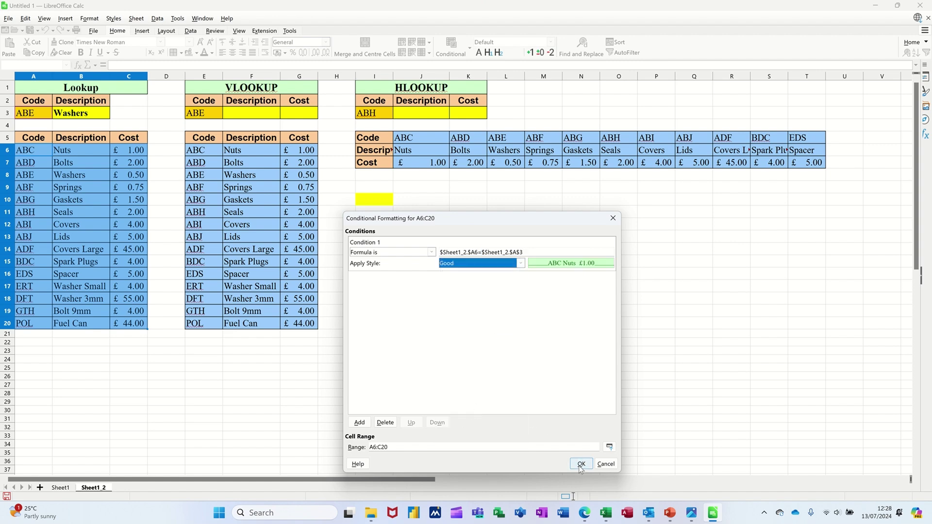
pyautogui.click(580, 466)
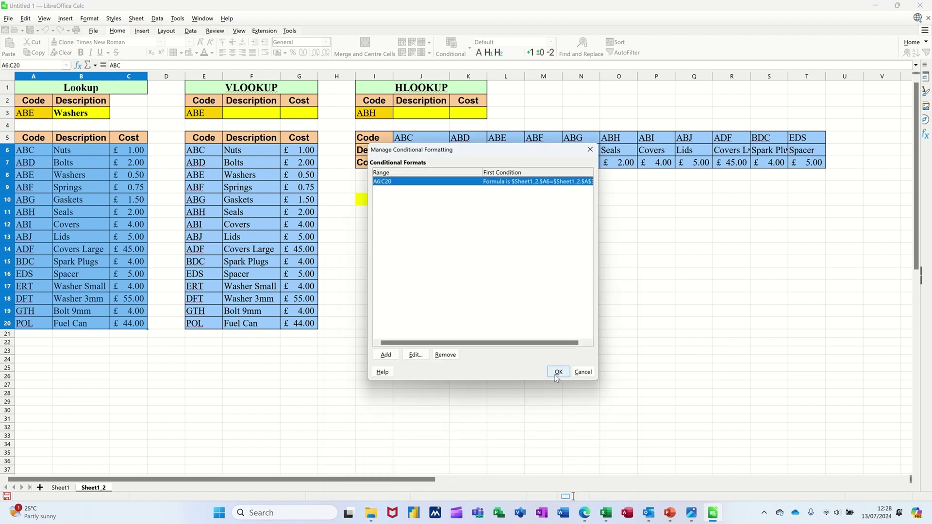
# Apply the conditional formatting and pick code ABF in A3, highlighting the Springs row.
pyautogui.click(558, 372)
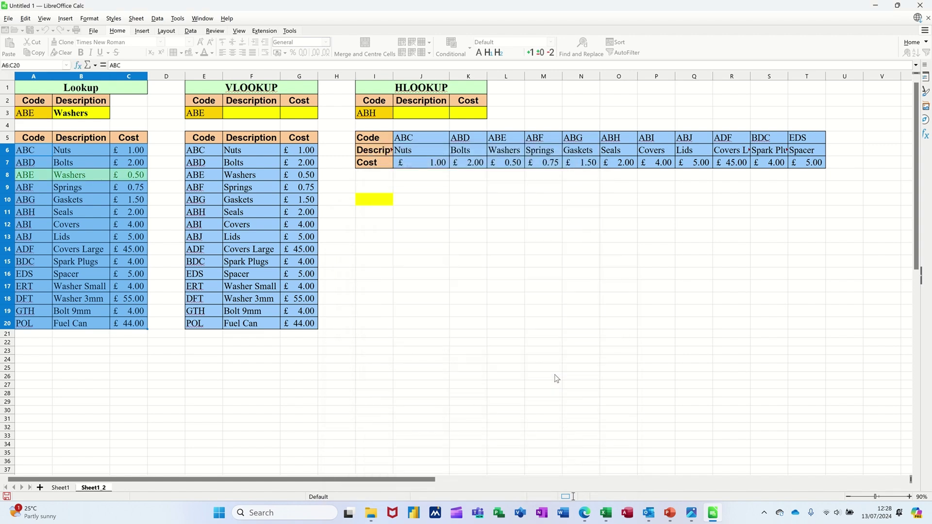
pyautogui.click(31, 114)
pyautogui.click(56, 114)
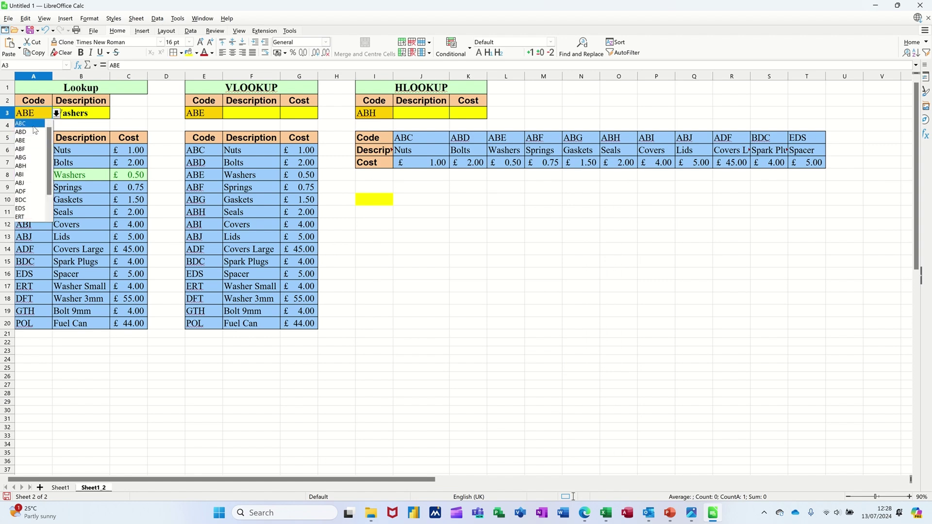
pyautogui.click(21, 149)
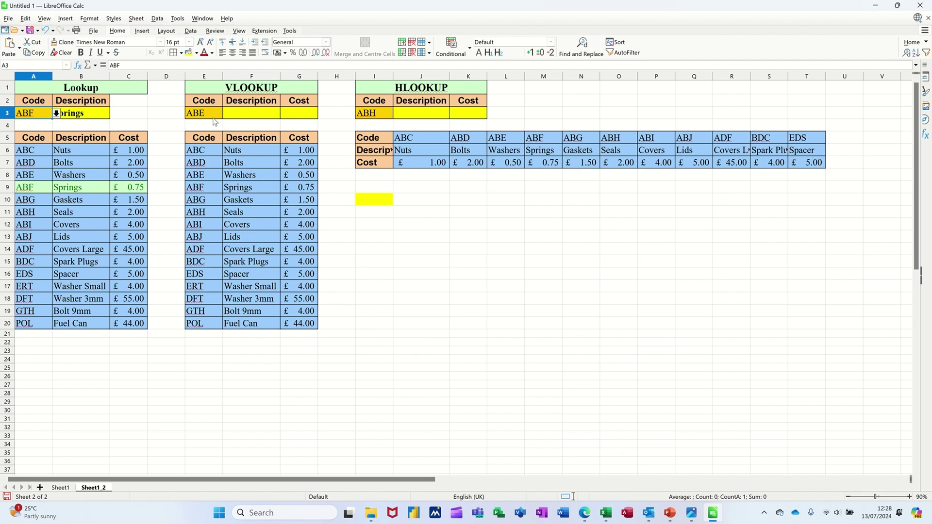
pyautogui.click(238, 118)
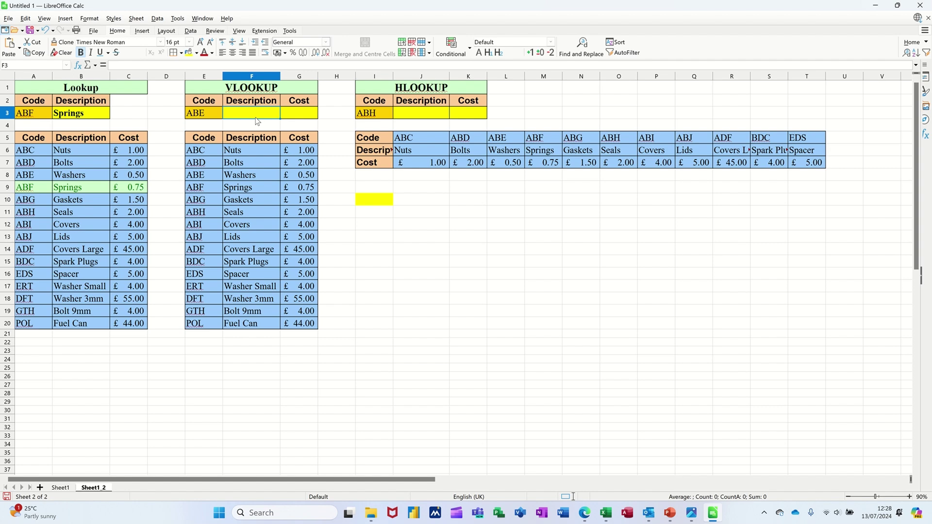
# Enter =VLOOKUP(E3,E6:G20,2,0) in F3 to return the item description.
pyautogui.write('=VL')
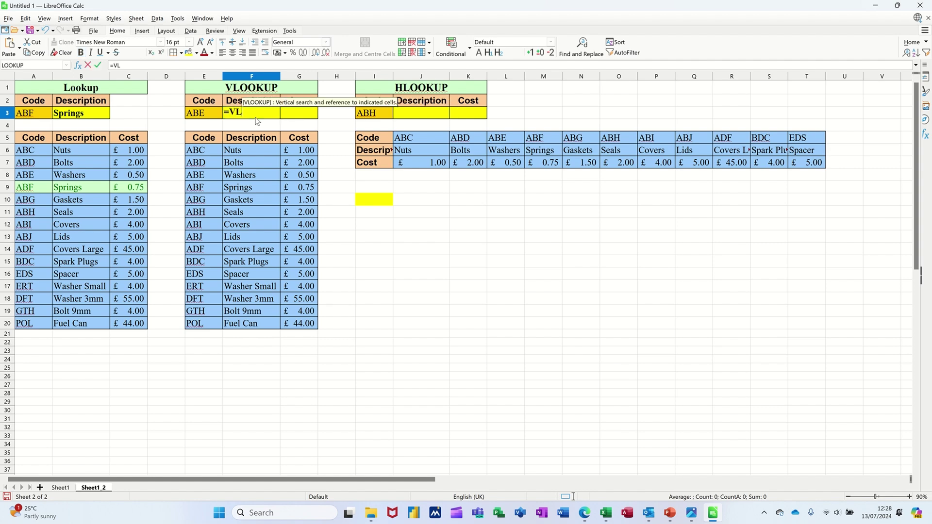
pyautogui.write('OOKUP(')
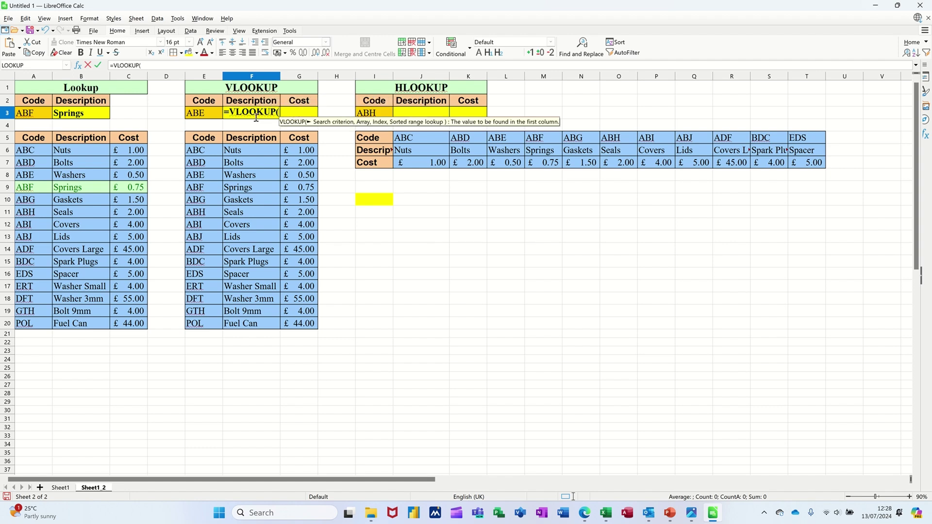
pyautogui.click(205, 116)
pyautogui.write(',')
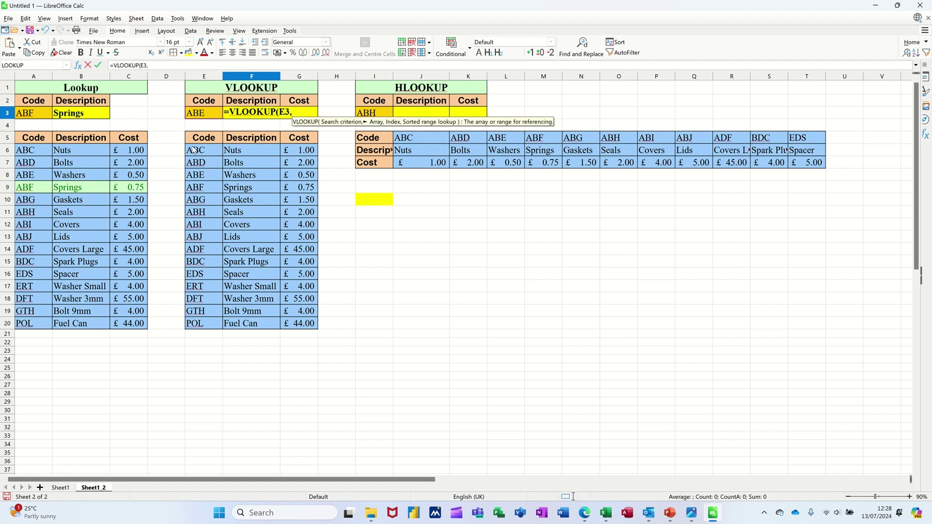
pyautogui.moveTo(193, 149); pyautogui.dragTo(302, 330)
pyautogui.write(',')
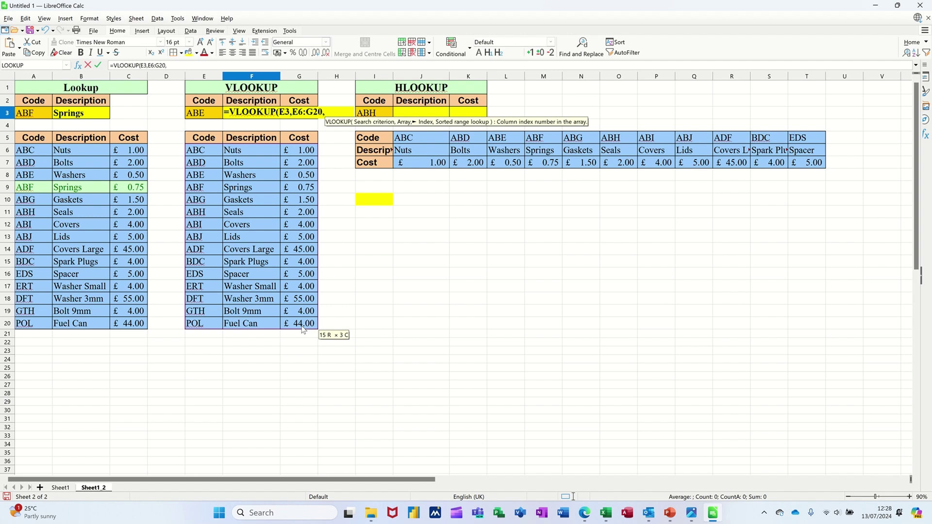
pyautogui.write('2')
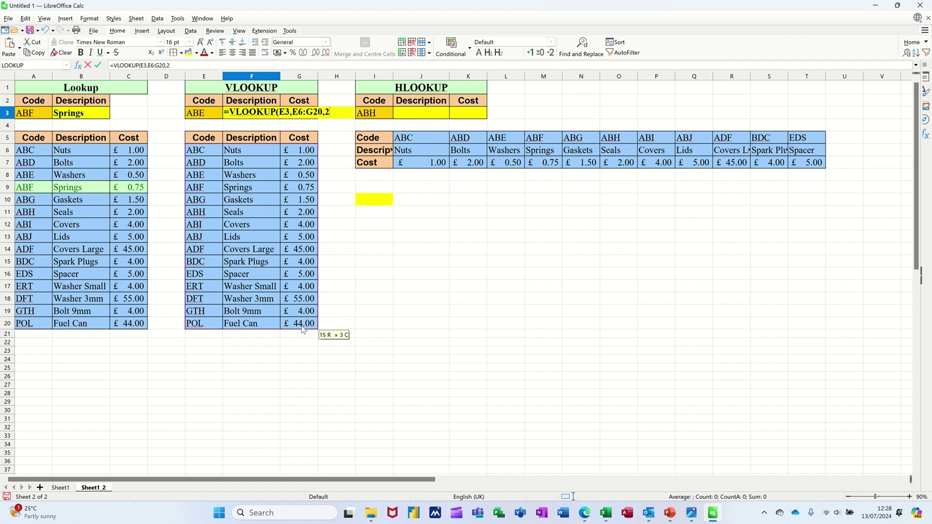
pyautogui.write(',')
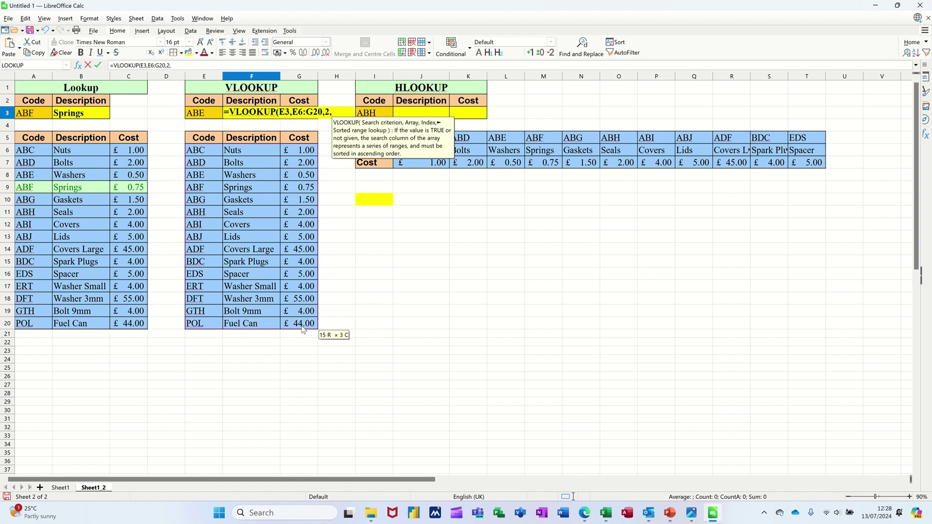
pyautogui.write('0')
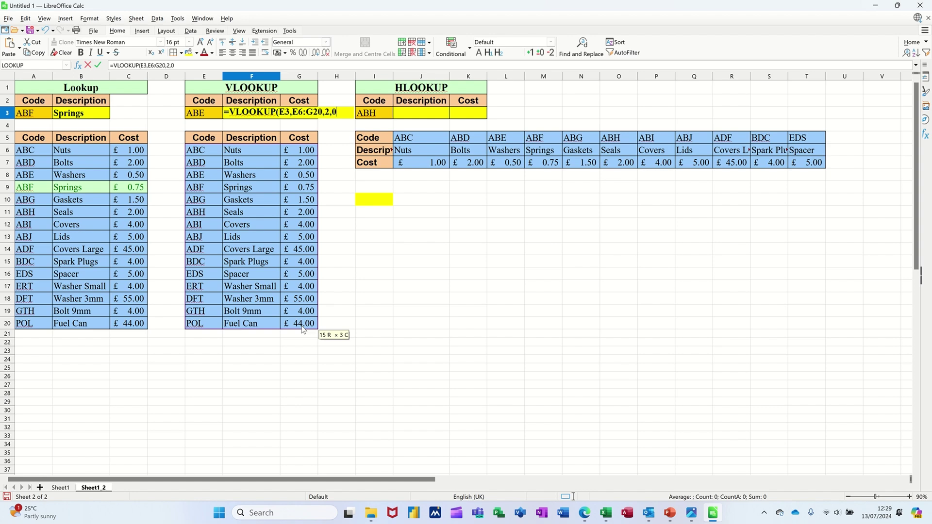
pyautogui.write(')')
pyautogui.click(98, 65)
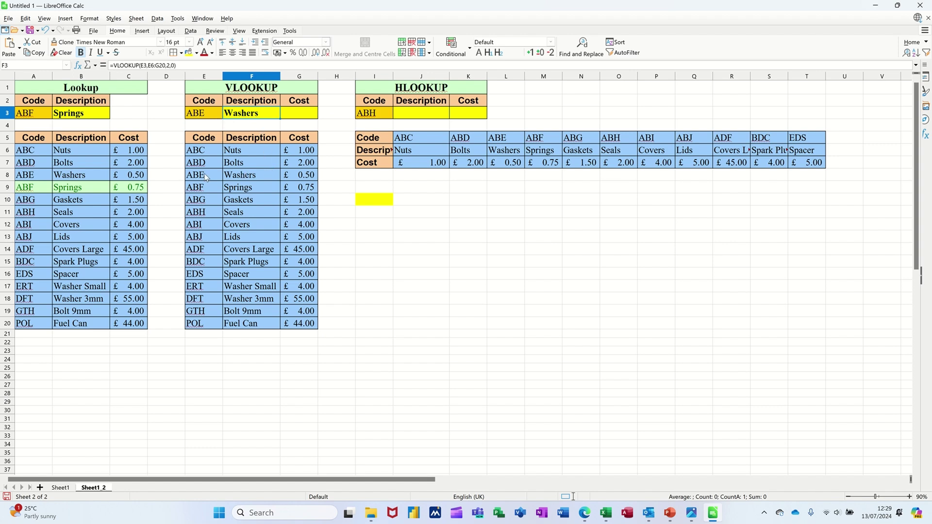
pyautogui.press('Right')
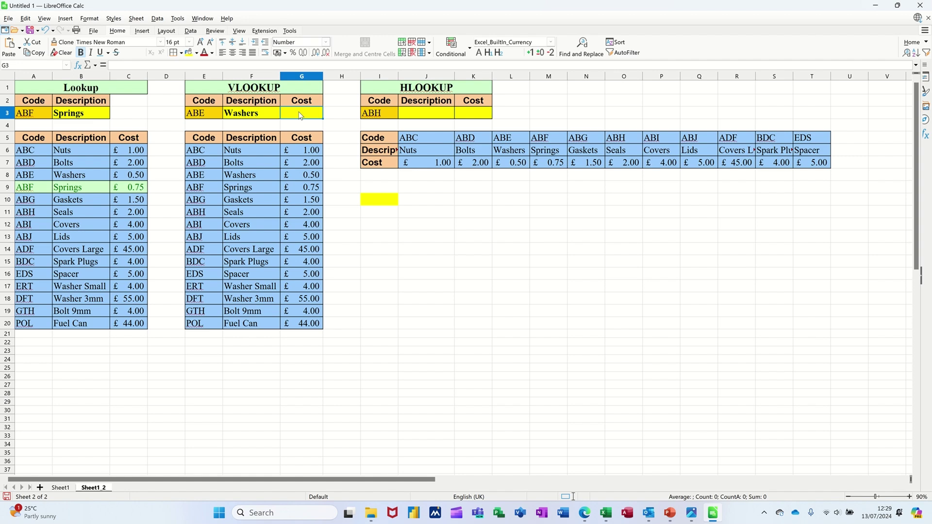
# Enter =VLOOKUP(E3,E6:G20,3,0) in G3, returning the cost £0.50.
pyautogui.click(249, 118)
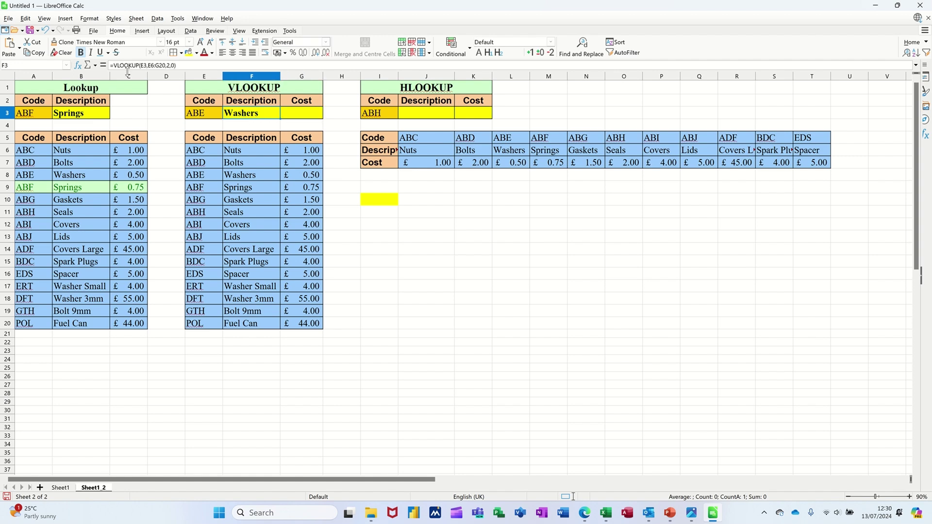
pyautogui.click(298, 118)
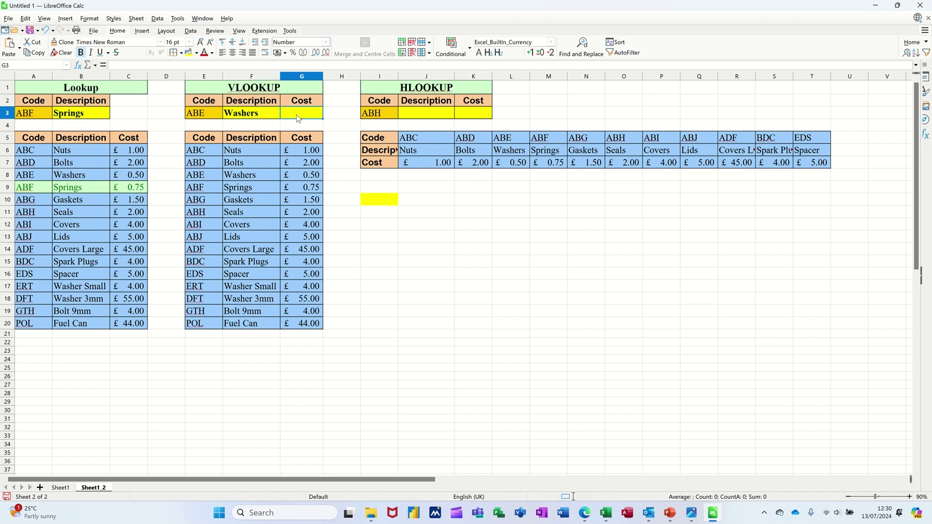
pyautogui.write('=VLOOKU')
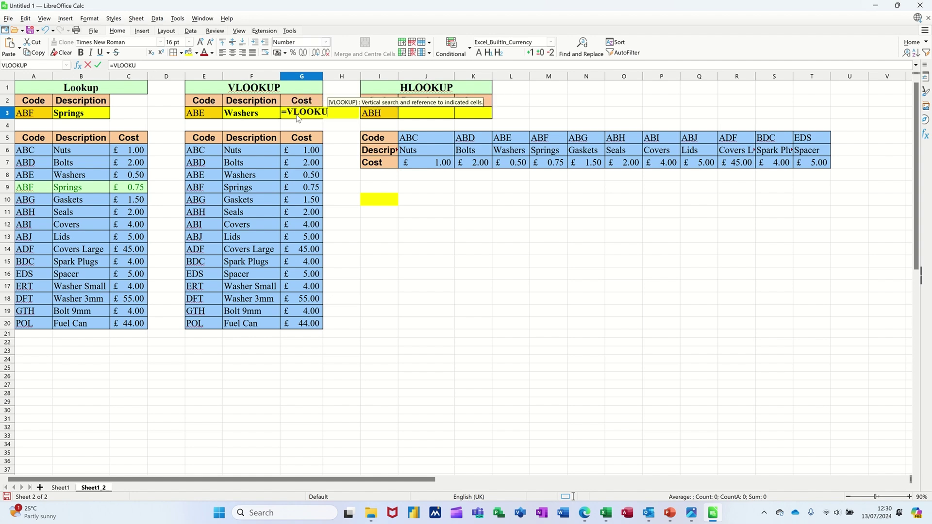
pyautogui.write('P(')
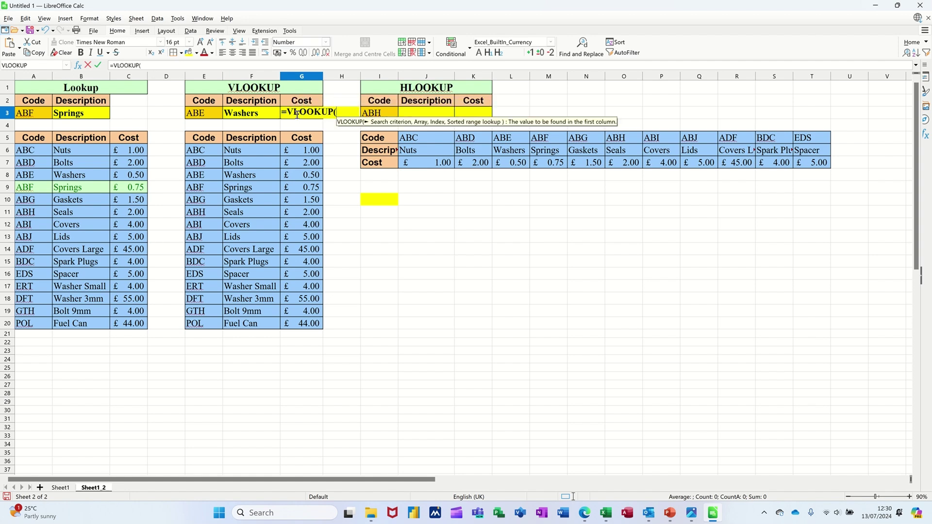
pyautogui.click(204, 113)
pyautogui.write(',')
pyautogui.click(208, 152)
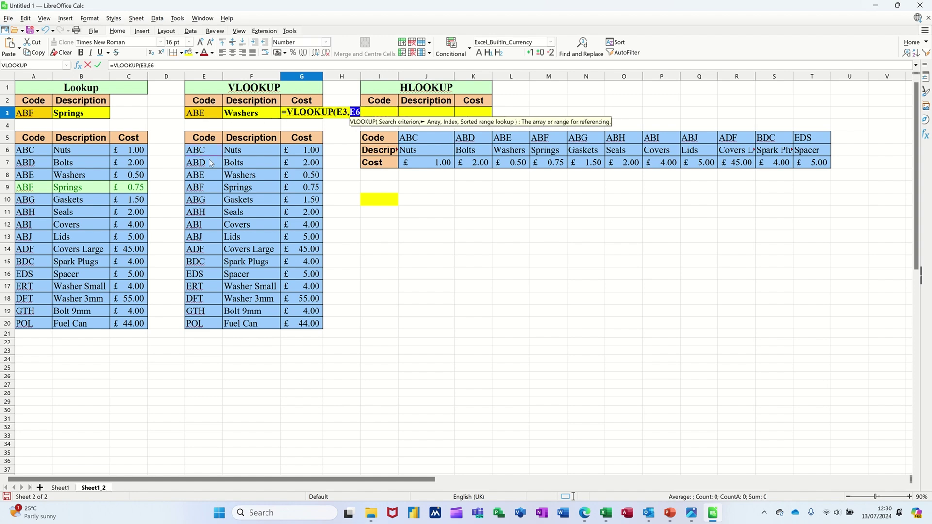
pyautogui.moveTo(210, 162); pyautogui.dragTo(314, 333)
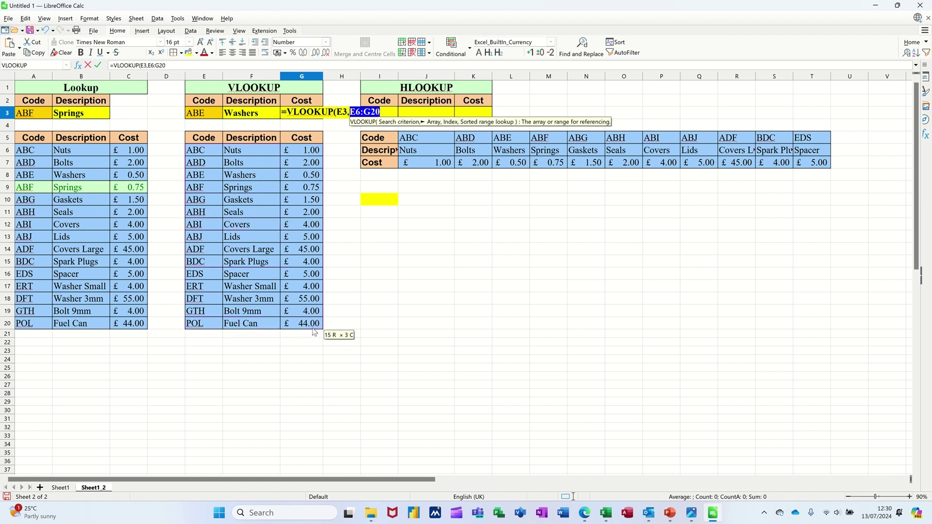
pyautogui.write(',')
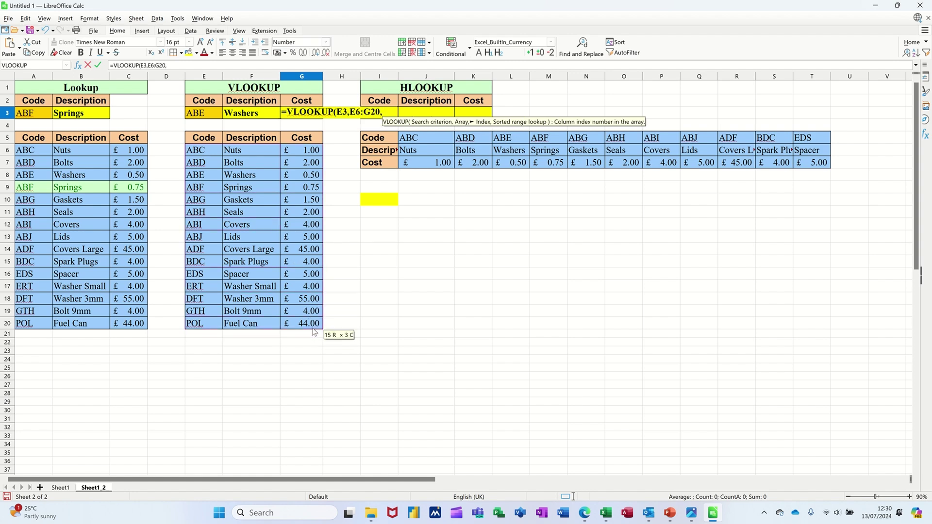
pyautogui.write('3')
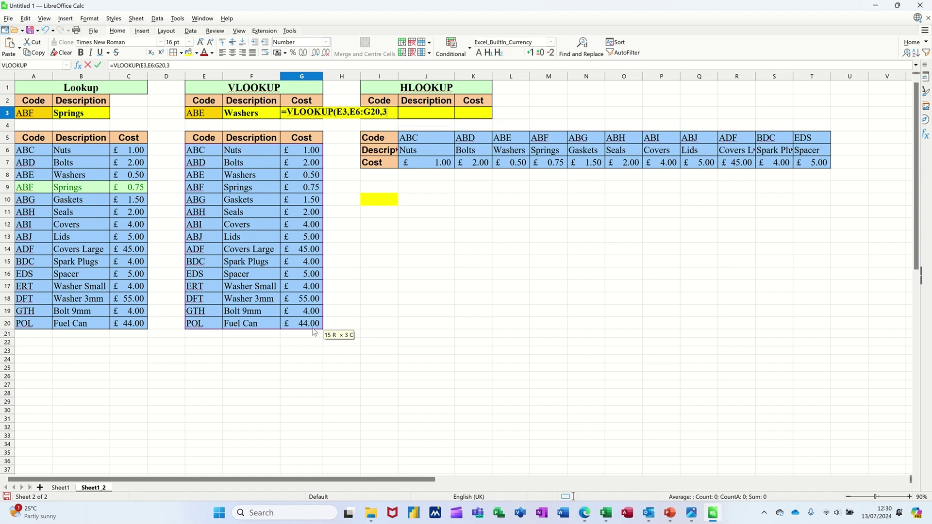
pyautogui.write(',')
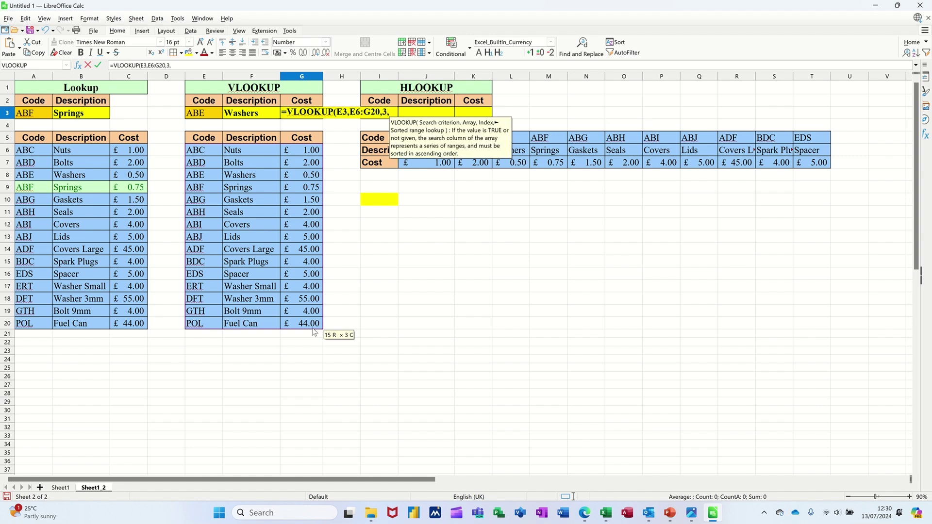
pyautogui.write('0')
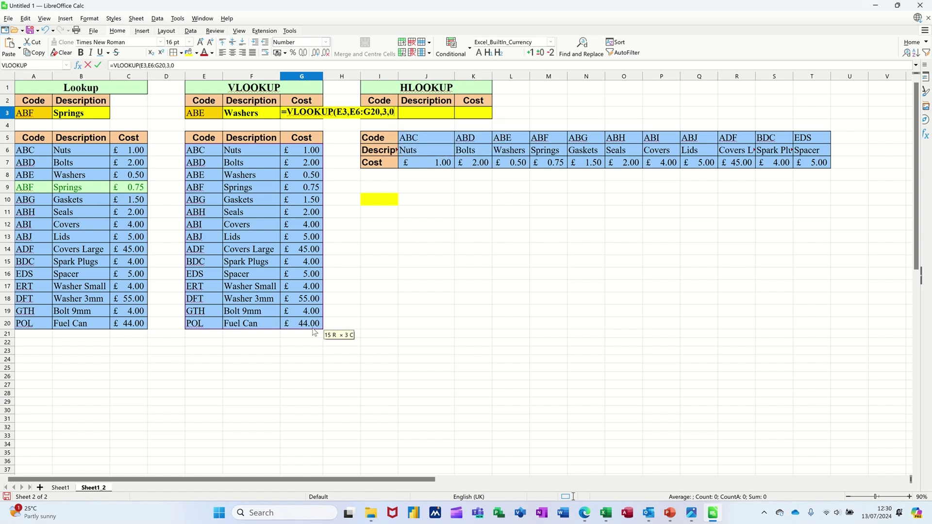
pyautogui.write(')')
pyautogui.click(98, 64)
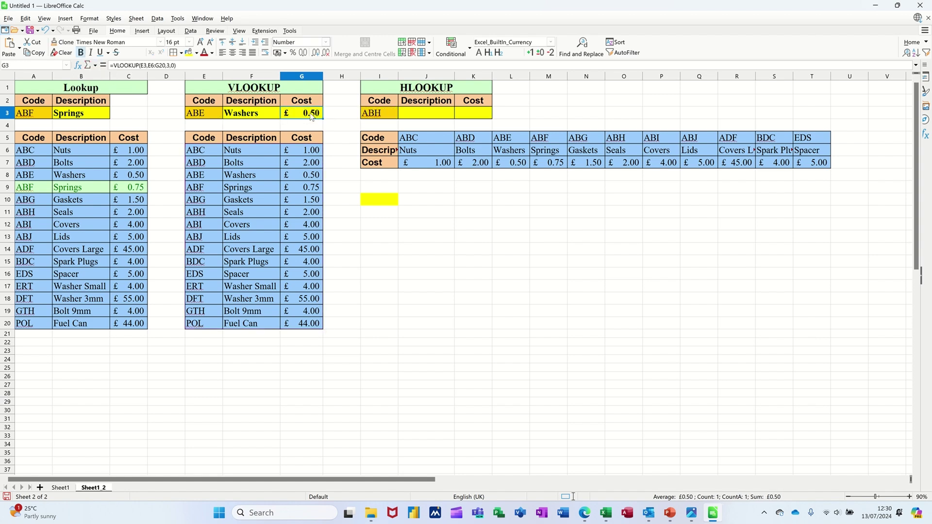
# Choose code ABC from the drop-down in VLOOKUP code cell E3.
pyautogui.click(207, 116)
pyautogui.click(227, 113)
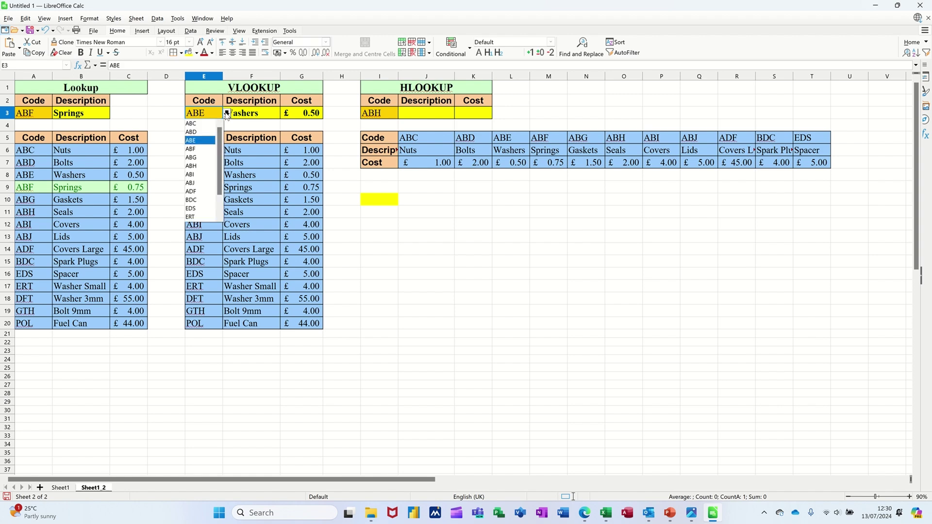
pyautogui.click(206, 123)
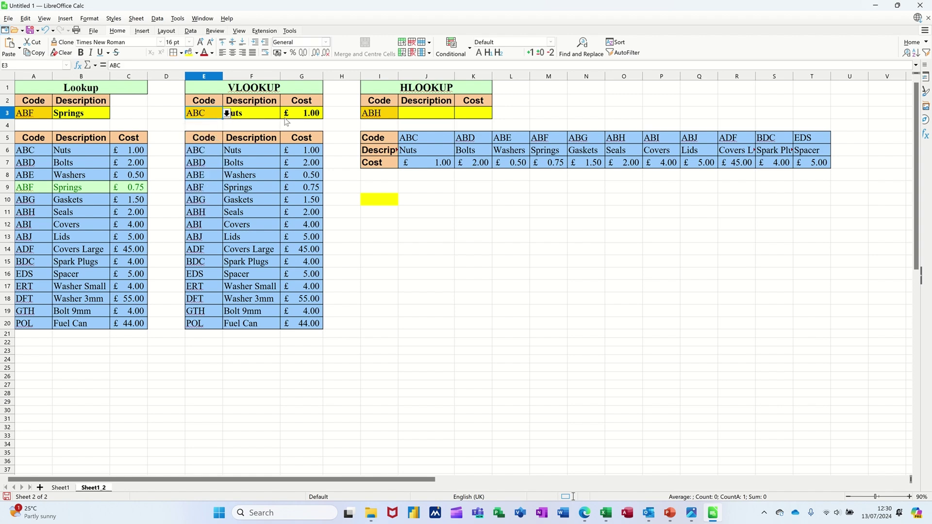
# Select E6:G20 and add a new formula-based conditional format rule.
pyautogui.moveTo(200, 151); pyautogui.dragTo(306, 322)
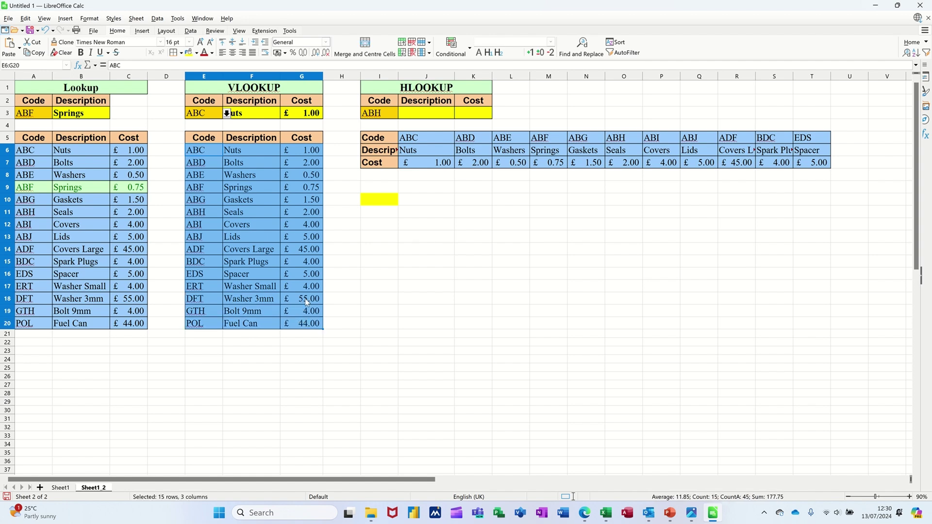
pyautogui.click(443, 55)
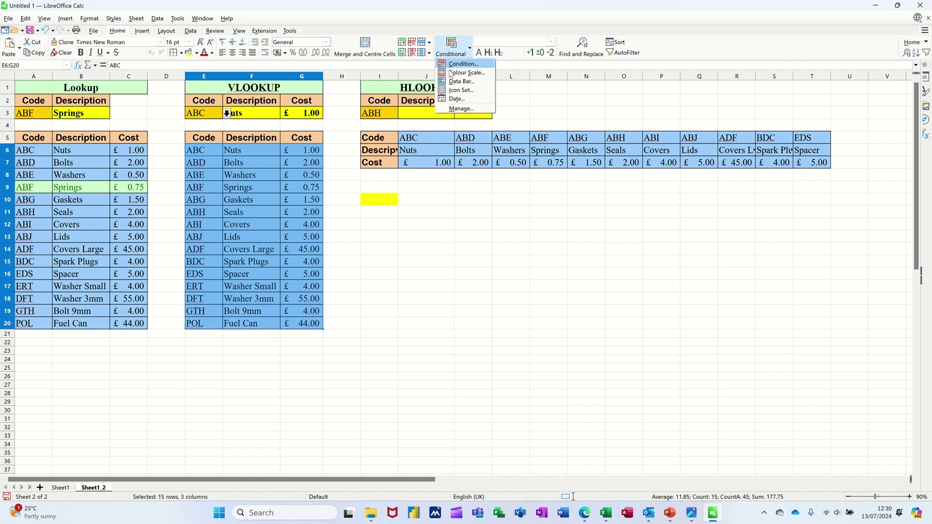
pyautogui.click(456, 109)
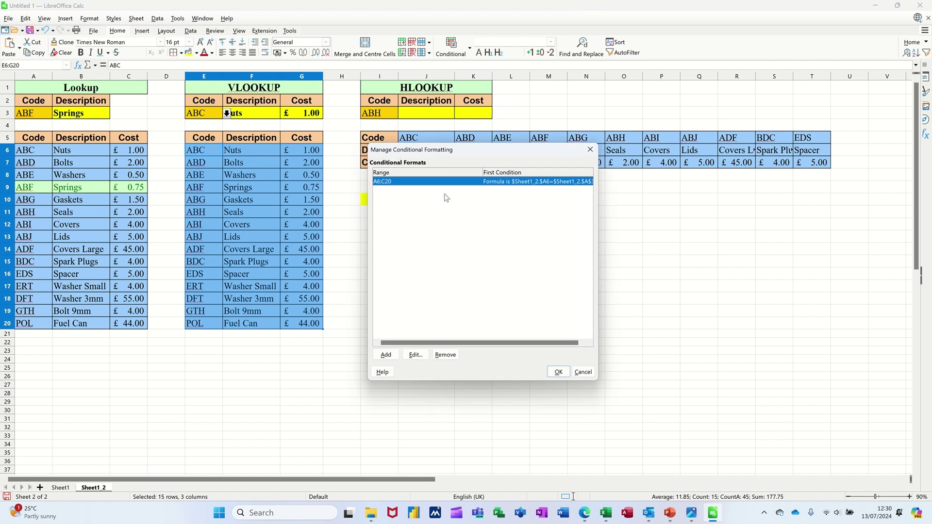
pyautogui.click(386, 354)
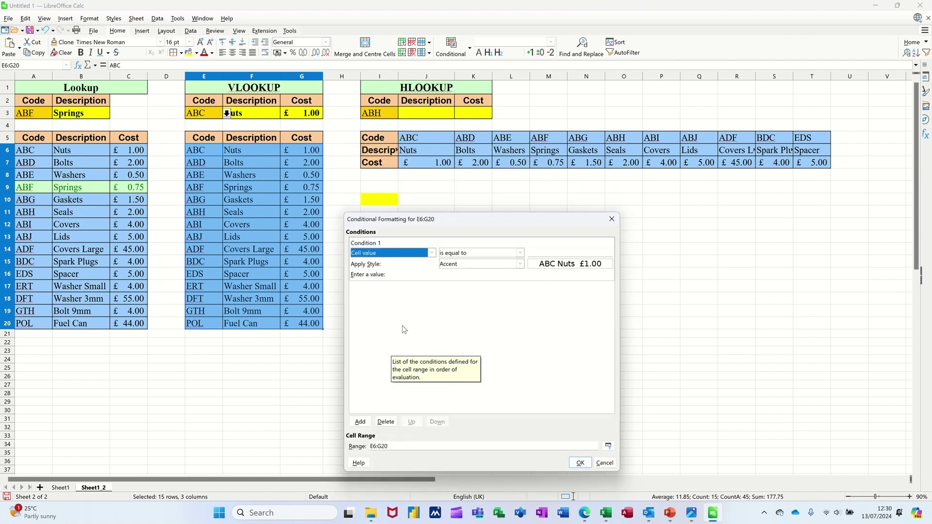
pyautogui.click(430, 252)
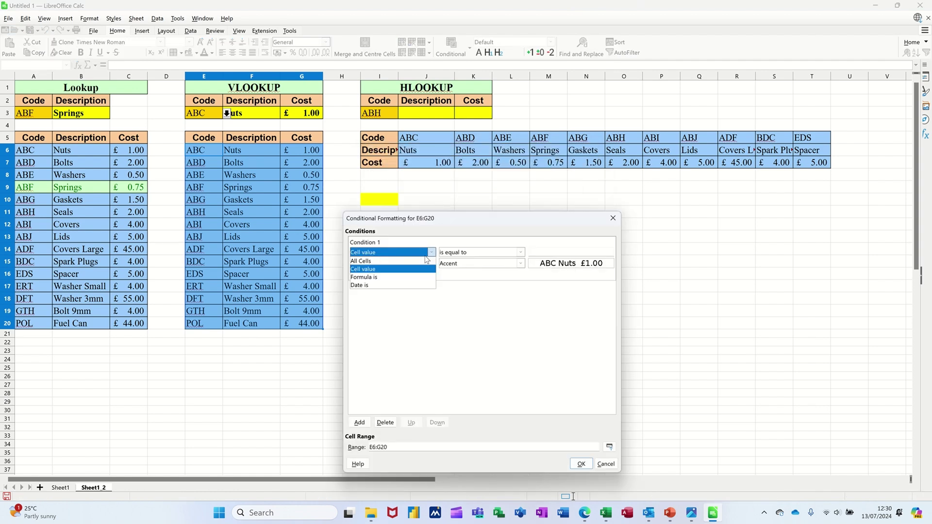
pyautogui.click(406, 281)
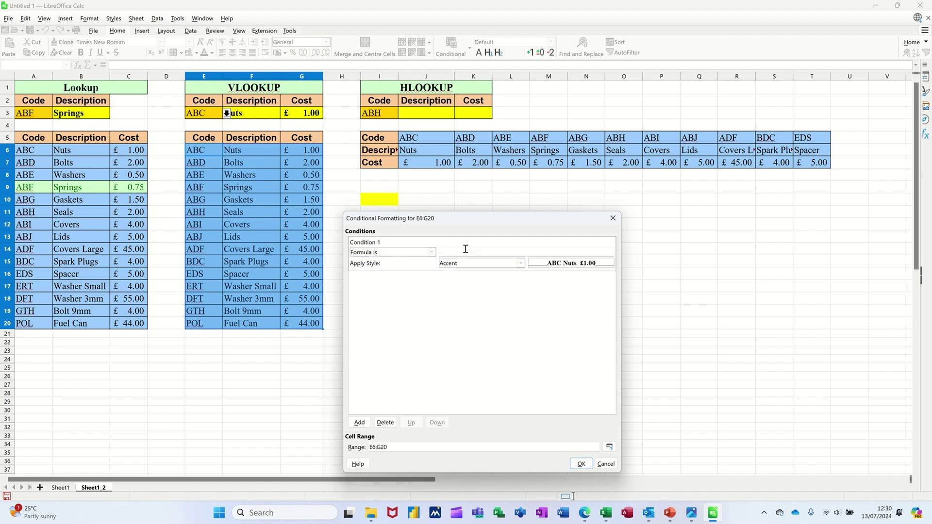
# Set the rule's condition to $Sheet1_2.$E6=$Sheet1_2.$E$3 with the Good style.
pyautogui.click(203, 151)
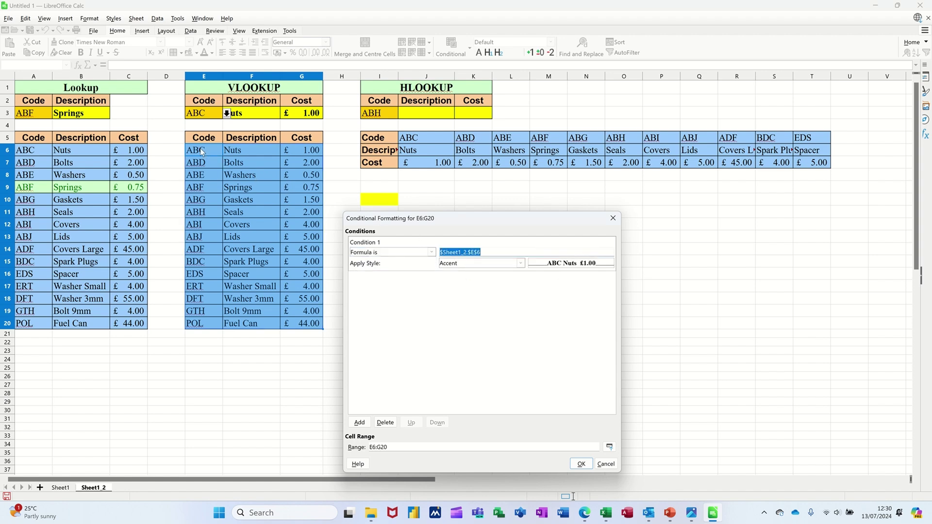
pyautogui.click(474, 253)
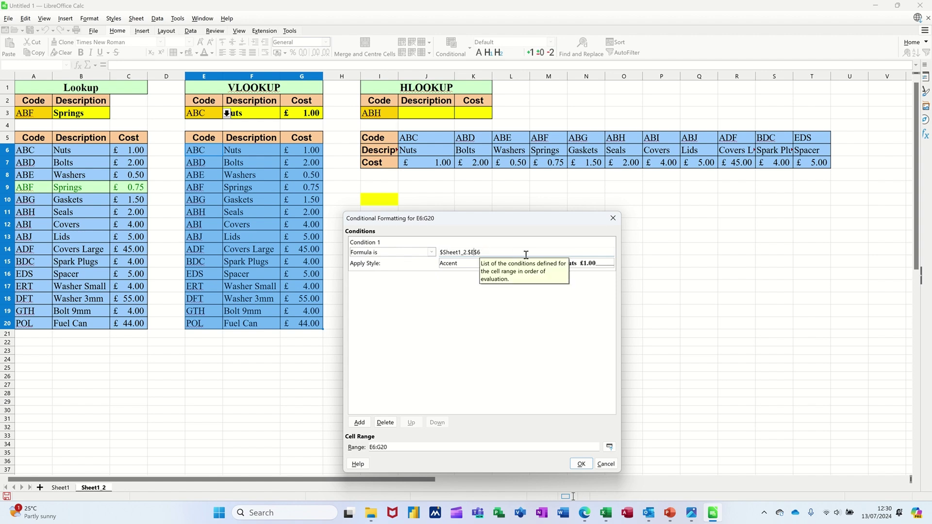
pyautogui.press('Delete')
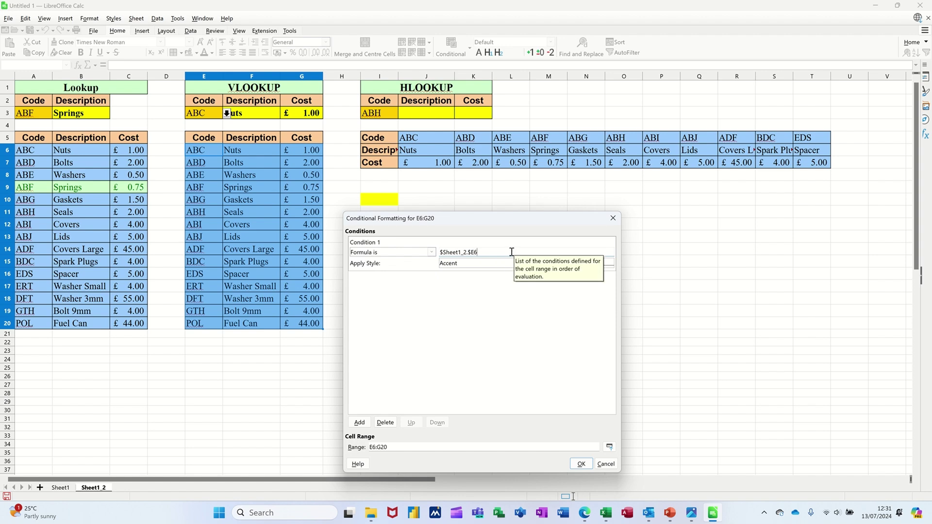
pyautogui.write('=')
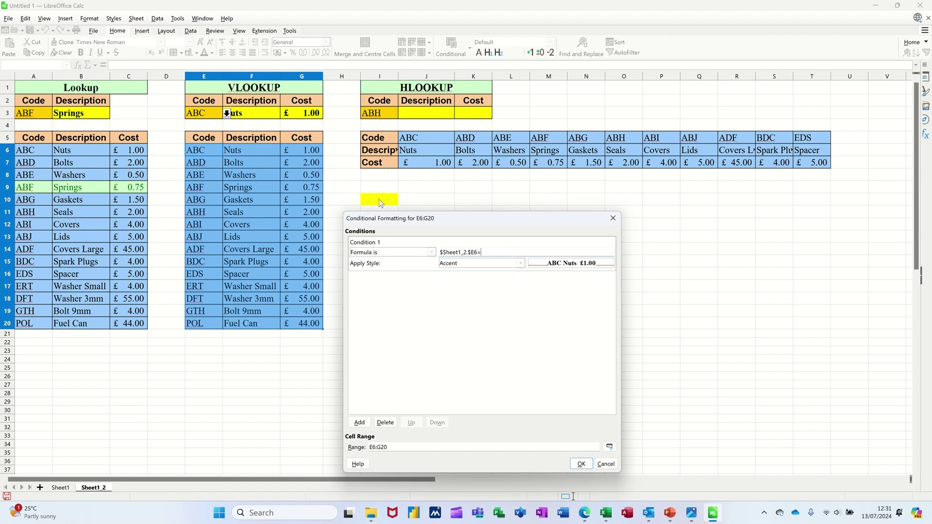
pyautogui.click(201, 119)
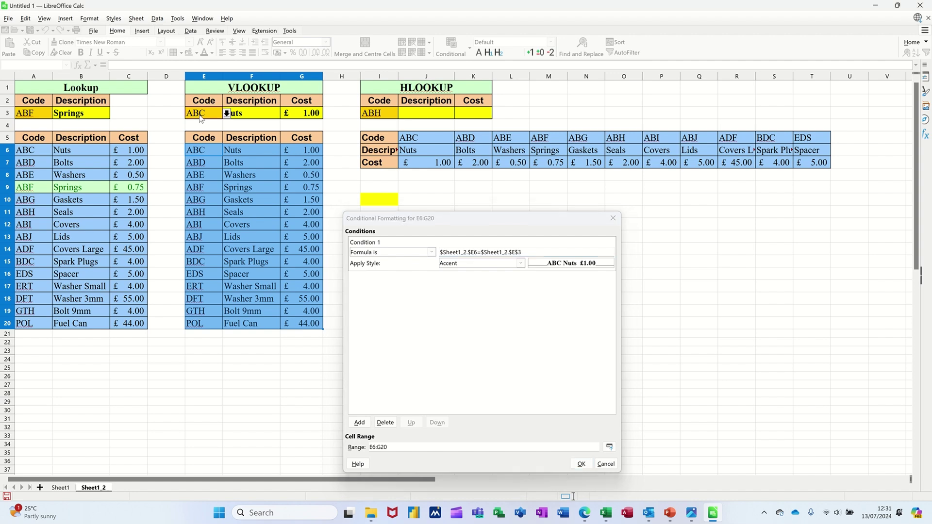
pyautogui.click(520, 263)
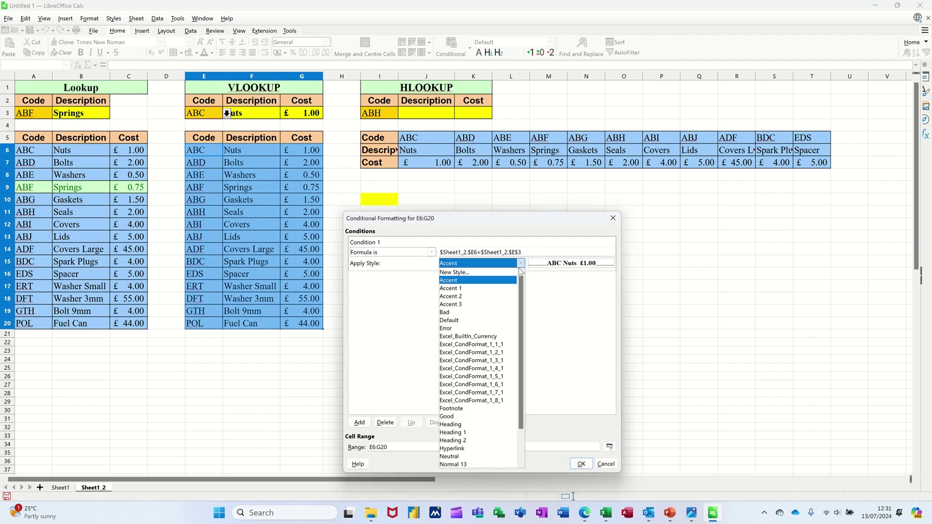
pyautogui.click(479, 417)
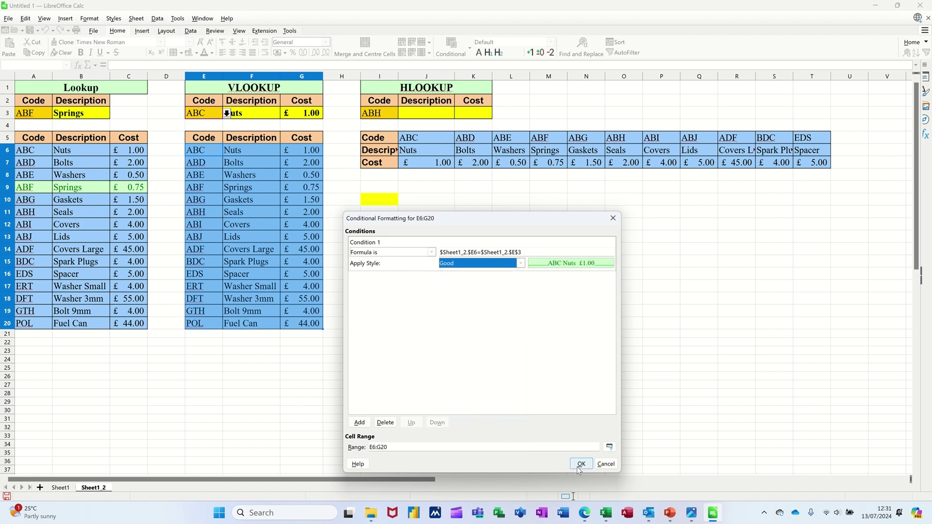
pyautogui.click(580, 465)
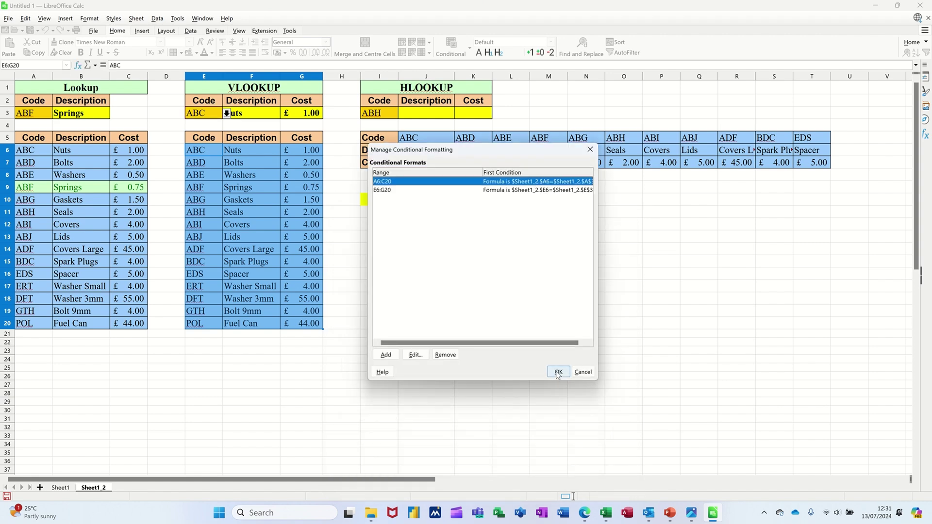
# Apply the rule, then switch E3 to code ABE, showing Washers at £0.50 highlighted green.
pyautogui.click(558, 373)
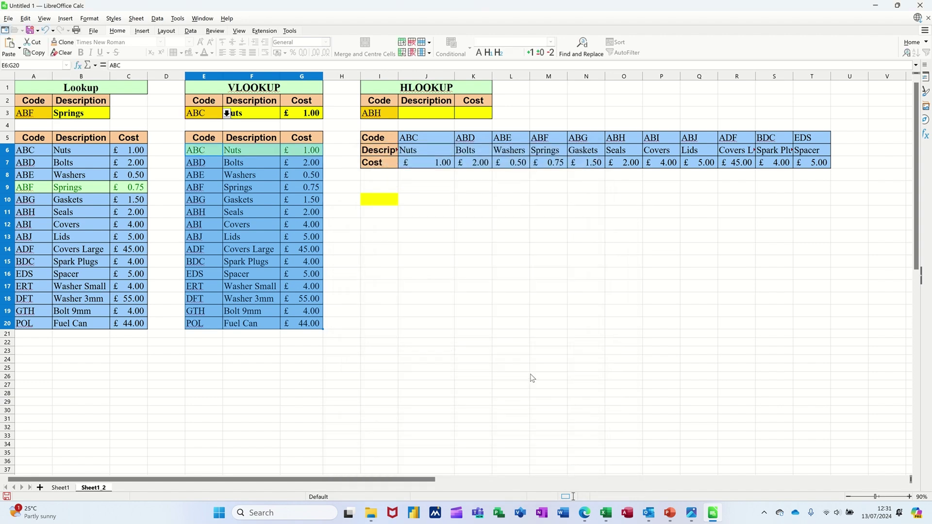
pyautogui.click(227, 113)
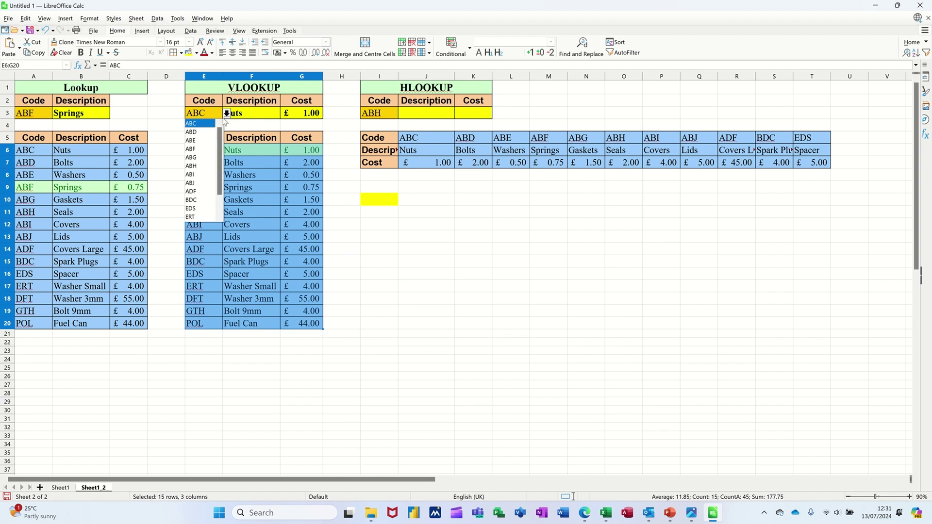
pyautogui.click(208, 140)
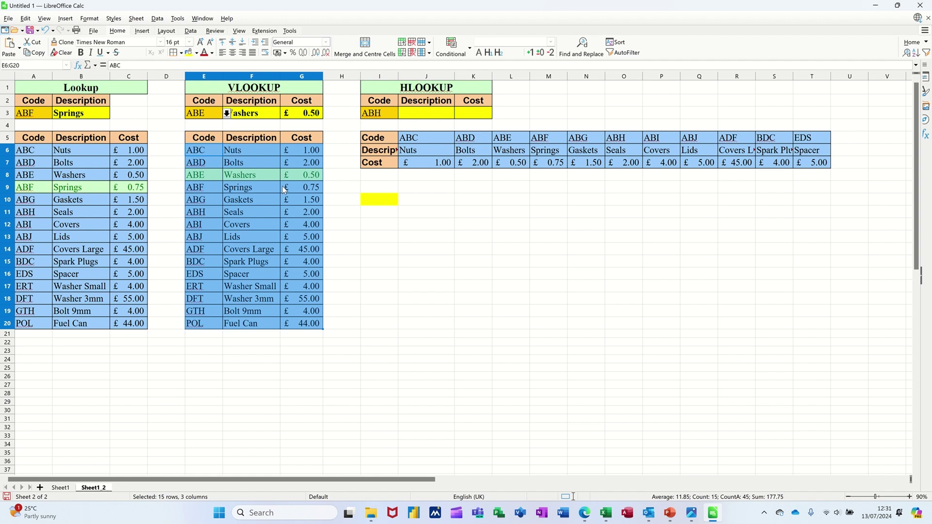
# Name cell E3 CODE using the Name Box.
pyautogui.click(198, 115)
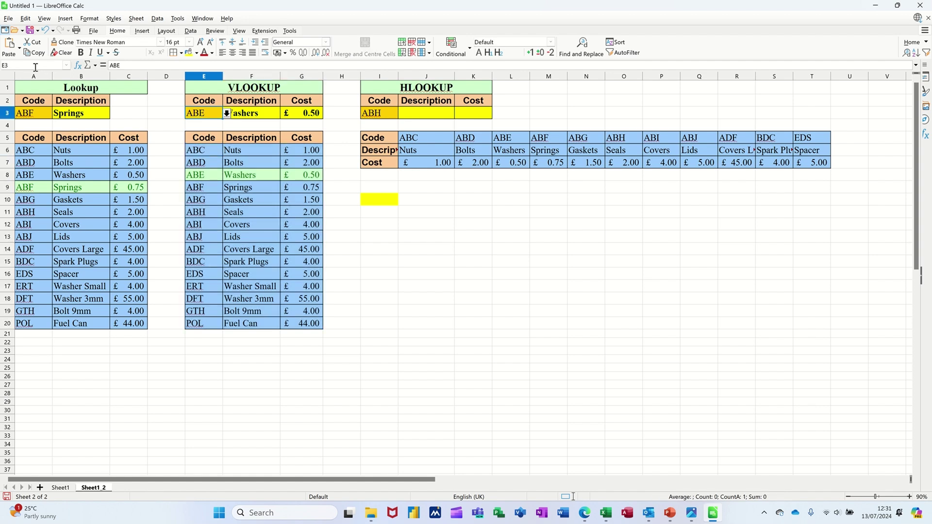
pyautogui.click(36, 66)
pyautogui.write('CODE')
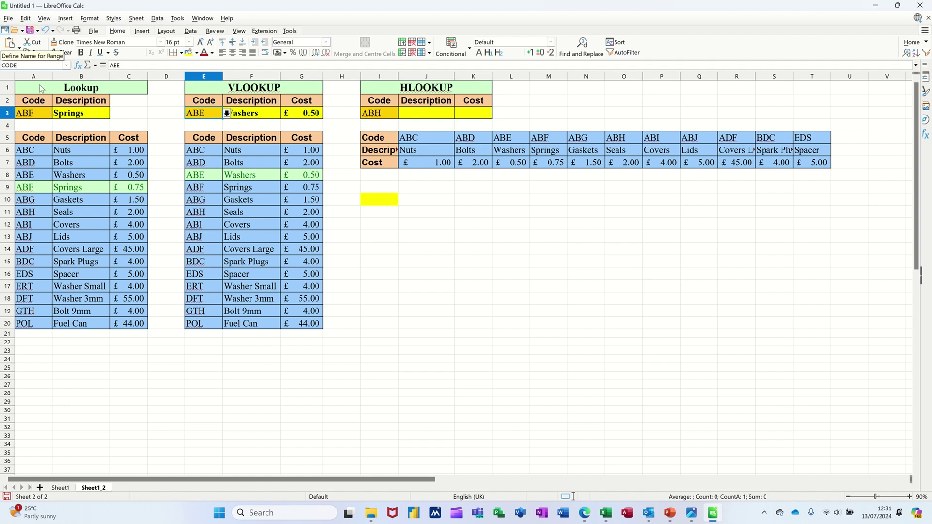
pyautogui.press('Return')
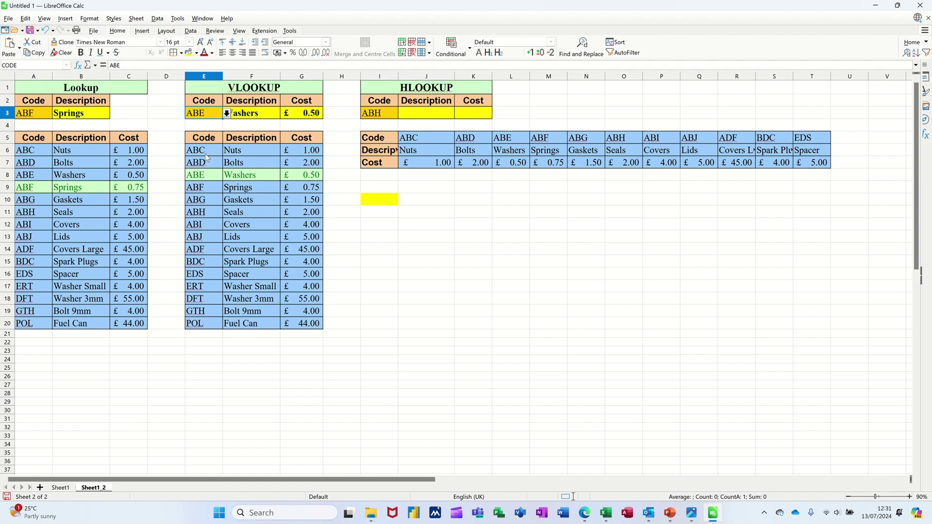
# Name the VLOOKUP product table E6:G20 PRODUCT.
pyautogui.moveTo(203, 150); pyautogui.dragTo(301, 325)
pyautogui.click(38, 65)
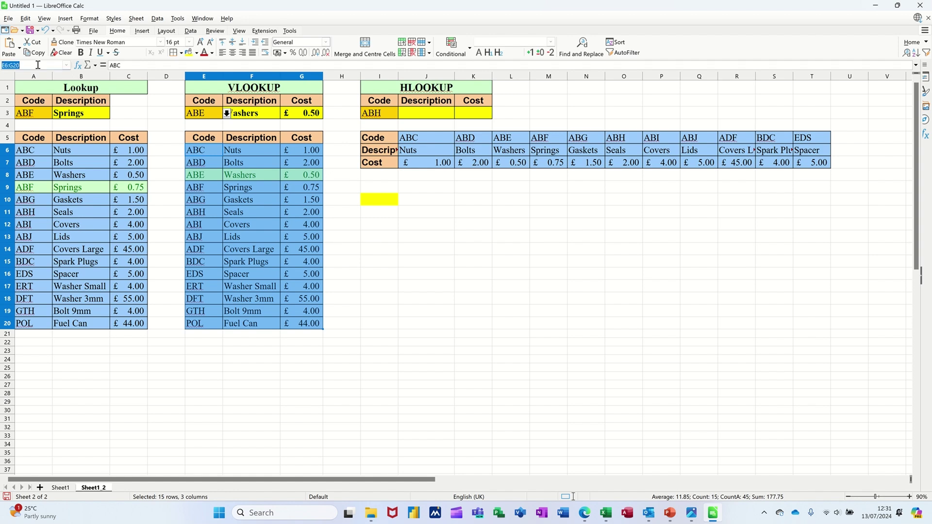
pyautogui.write('PR')
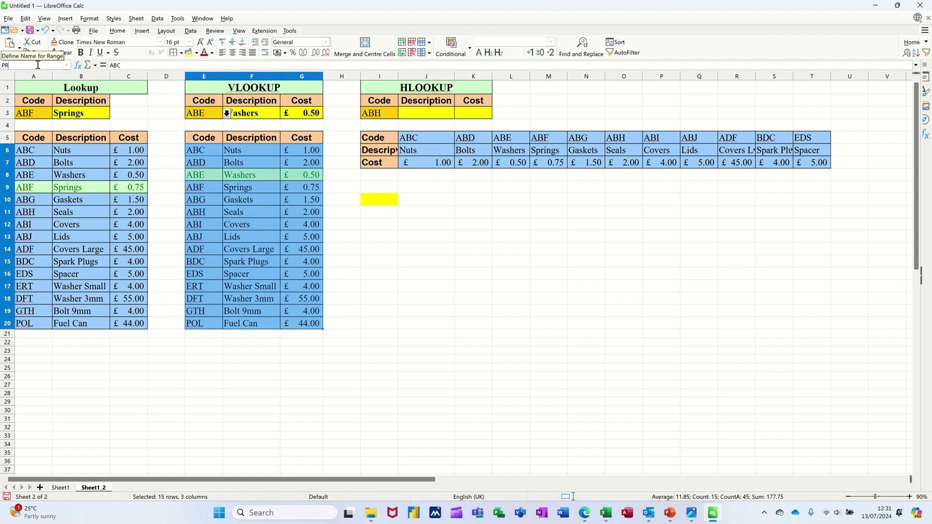
pyautogui.write('ODUCT')
pyautogui.press('Return')
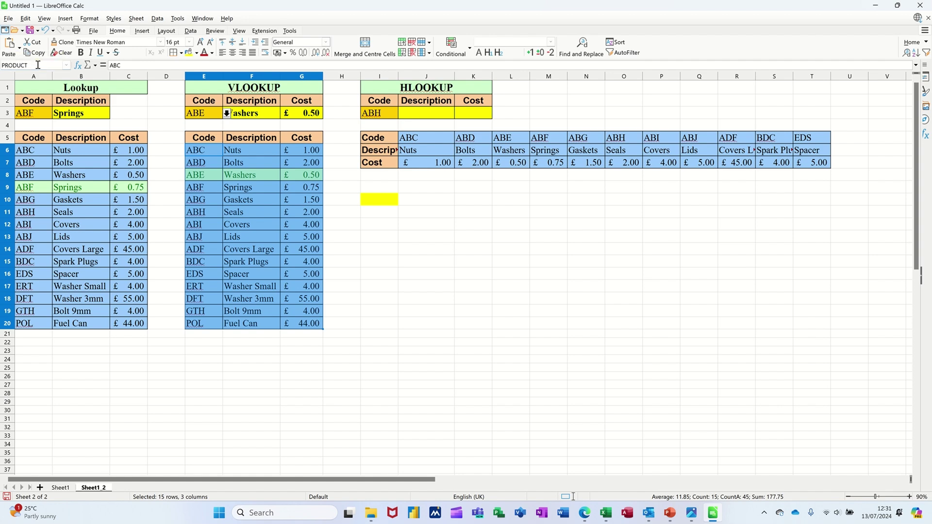
# Clear the old lookup formulas from F3 and G3.
pyautogui.click(251, 117)
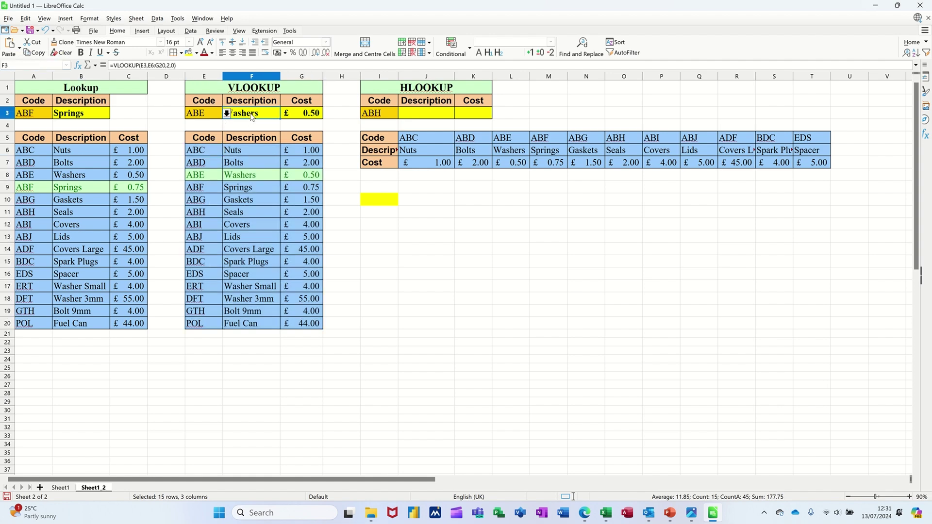
pyautogui.press('Delete')
pyautogui.press('Right')
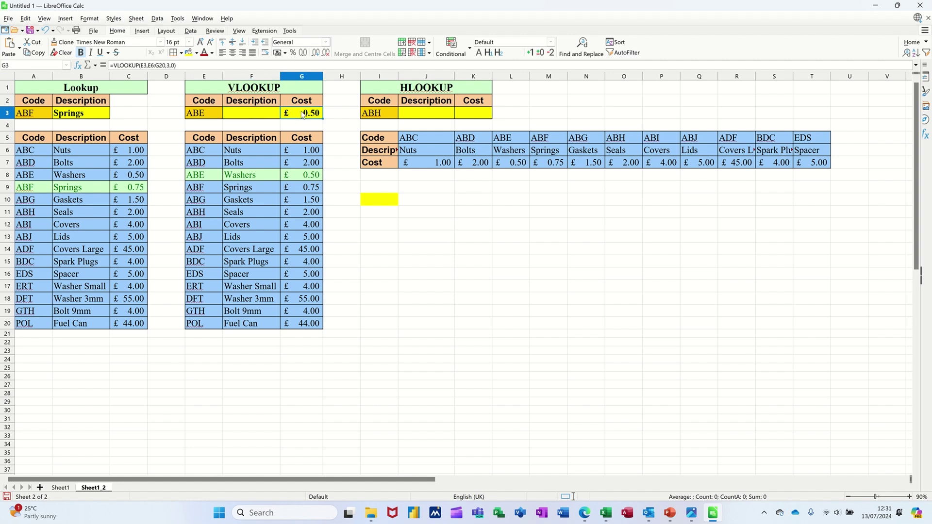
pyautogui.press('Delete')
pyautogui.press('Left')
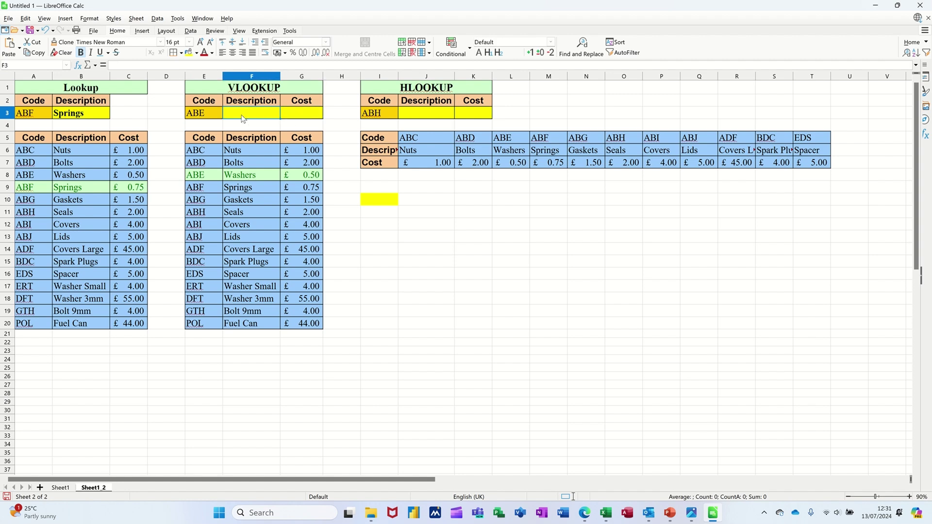
# Enter =VLOOKUP(CODE,PRODUCT,2,0) in F3 and fill it across into G3.
pyautogui.write('=VLOO')
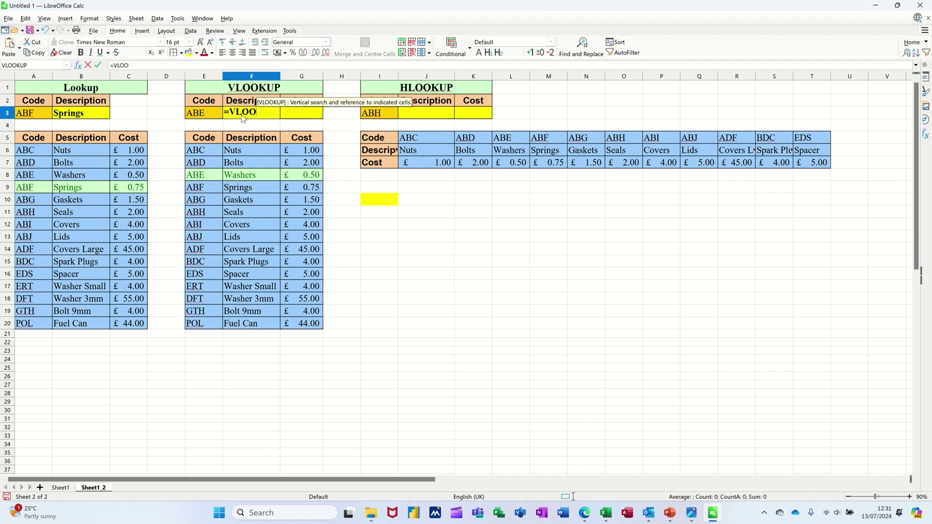
pyautogui.write('KUP(')
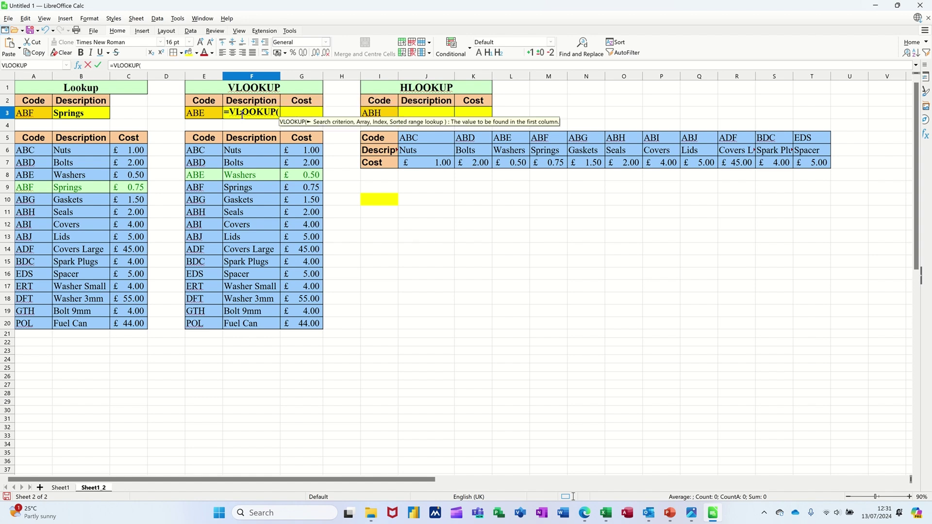
pyautogui.write('CODE')
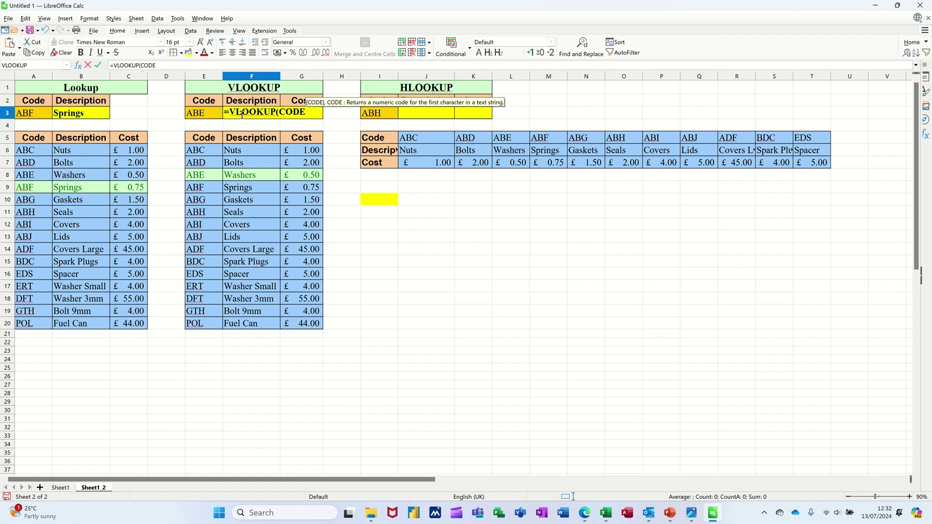
pyautogui.write(',')
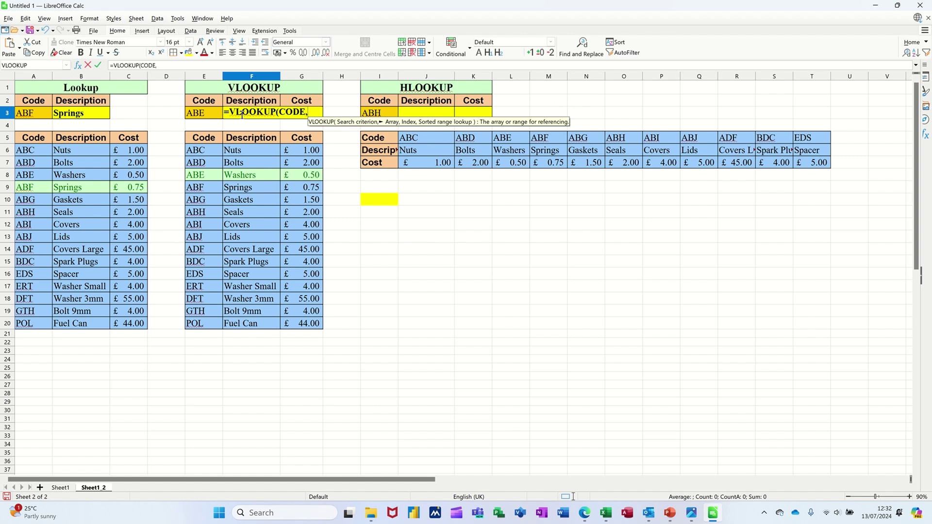
pyautogui.write('PRODUCT')
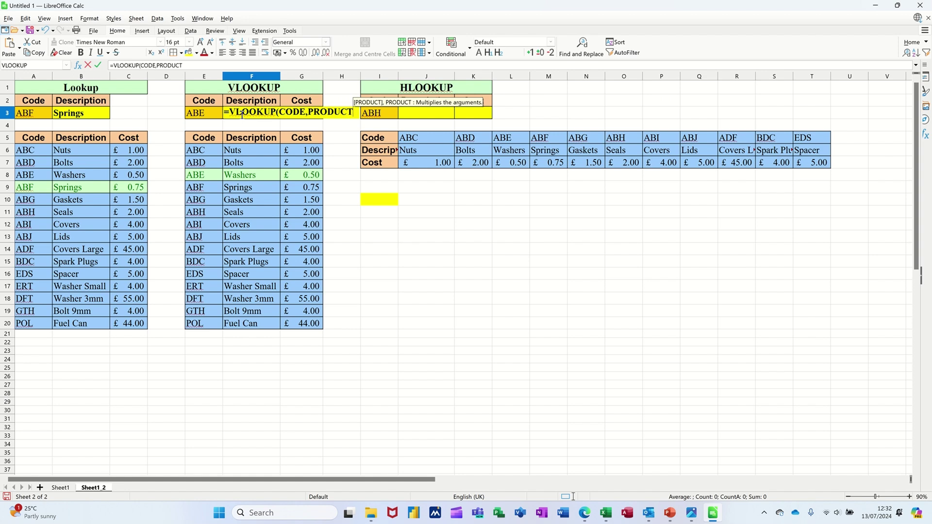
pyautogui.write(',')
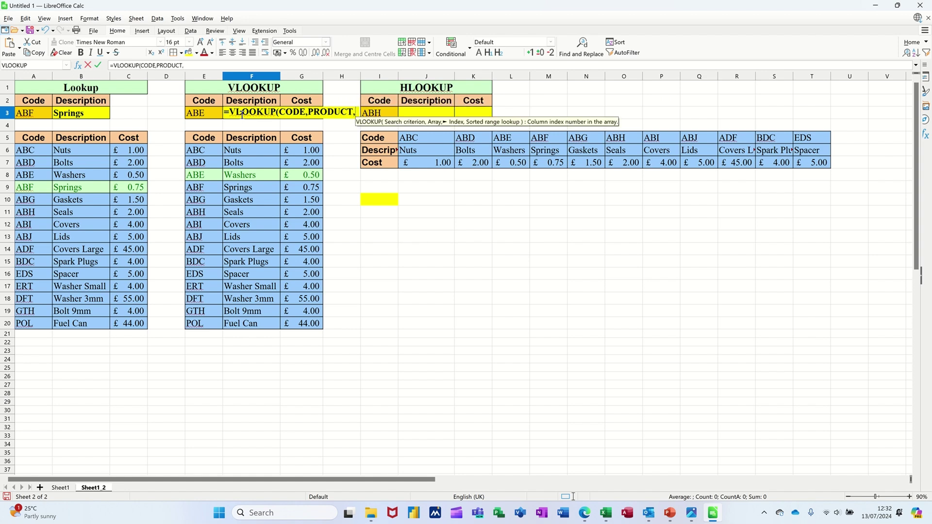
pyautogui.write('2')
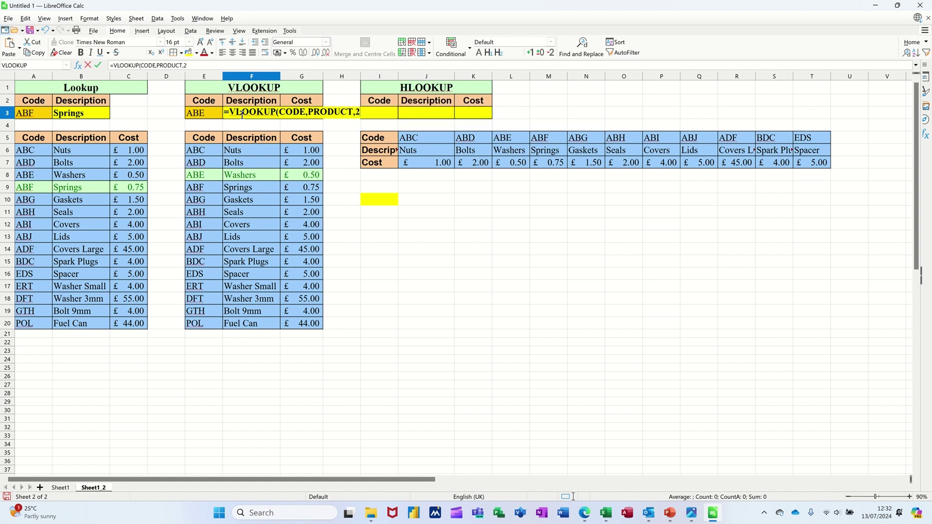
pyautogui.write(',0')
pyautogui.click(97, 65)
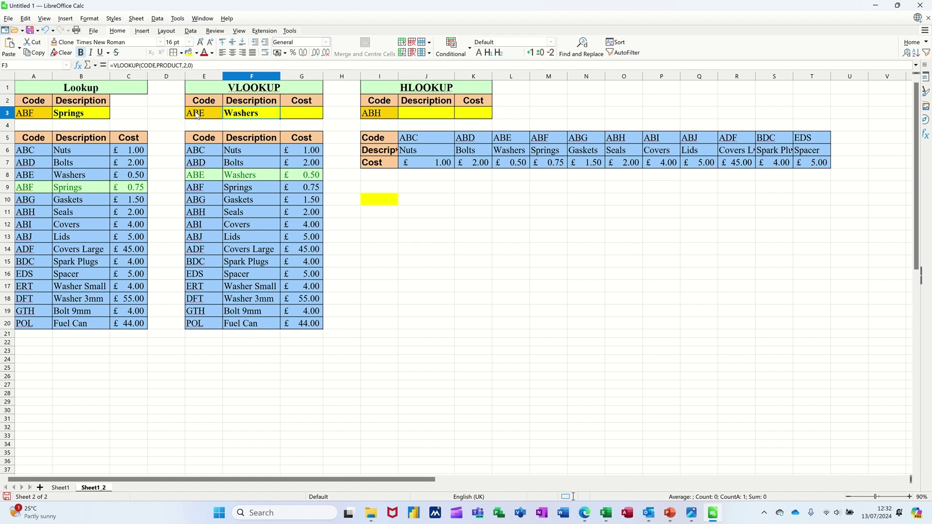
pyautogui.moveTo(281, 117); pyautogui.dragTo(310, 118)
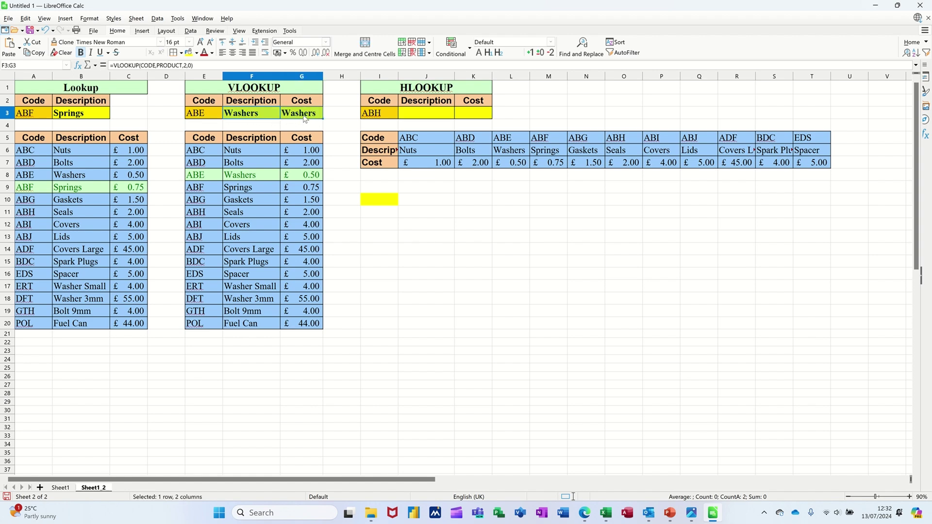
# Change G3 to =VLOOKUP(CODE,PRODUCT,3,0) and format it as currency, showing £0.50.
pyautogui.click(304, 116)
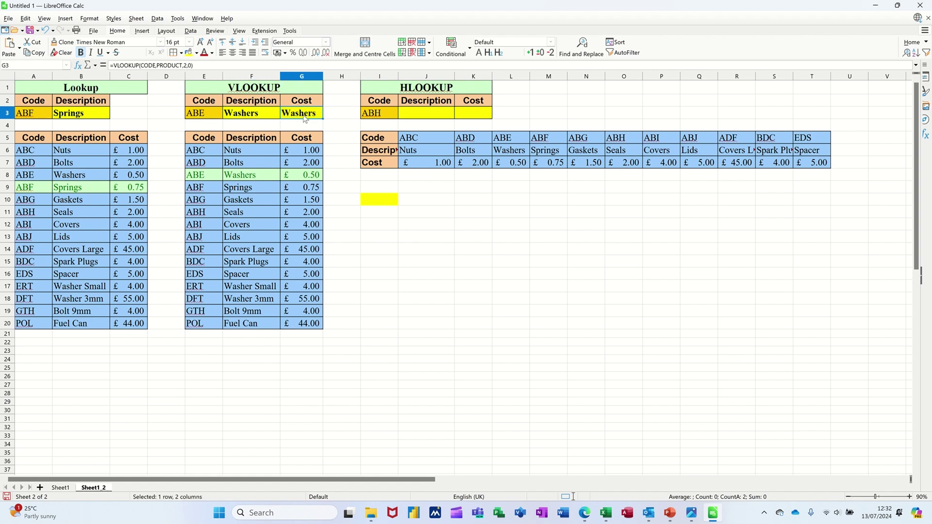
pyautogui.click(185, 65)
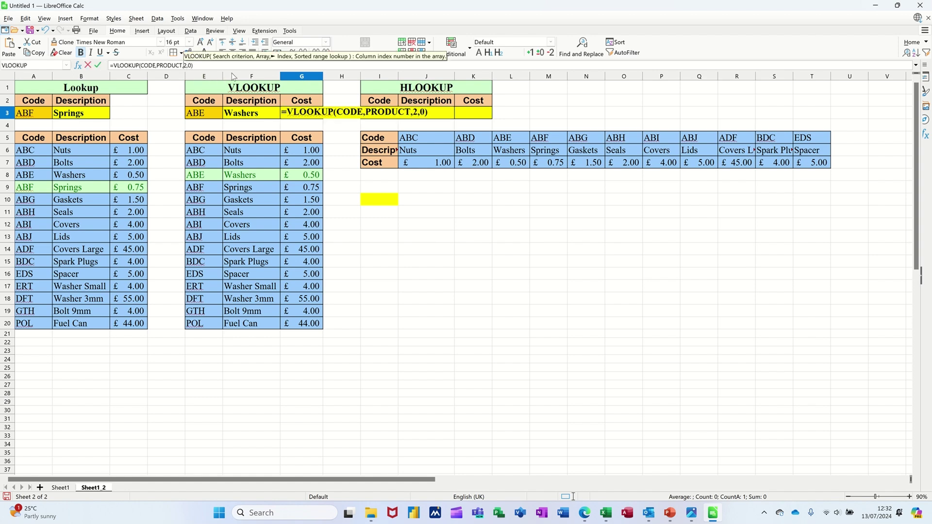
pyautogui.press('Delete')
pyautogui.write('3')
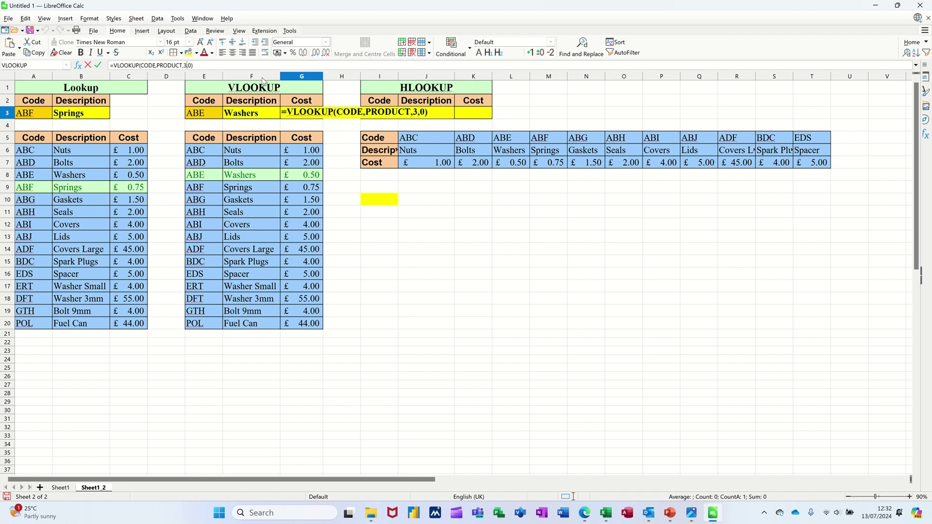
pyautogui.click(99, 66)
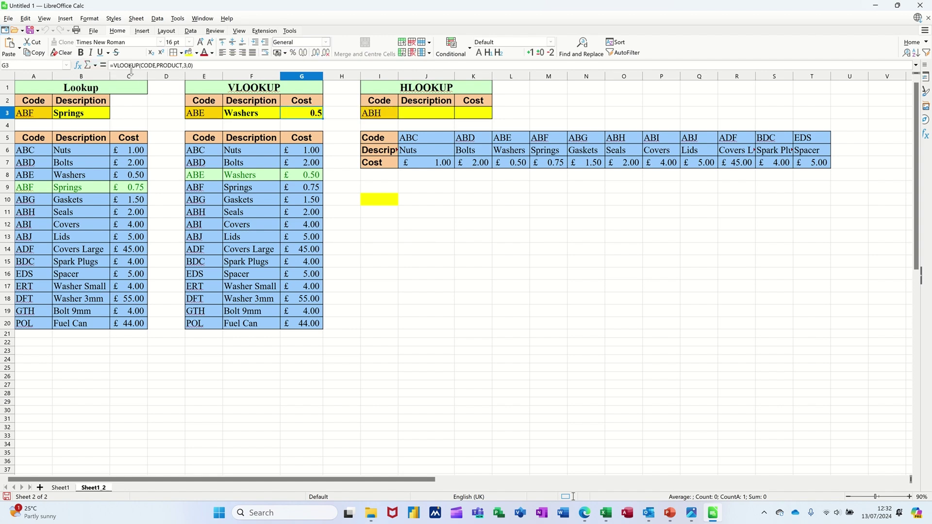
pyautogui.click(279, 54)
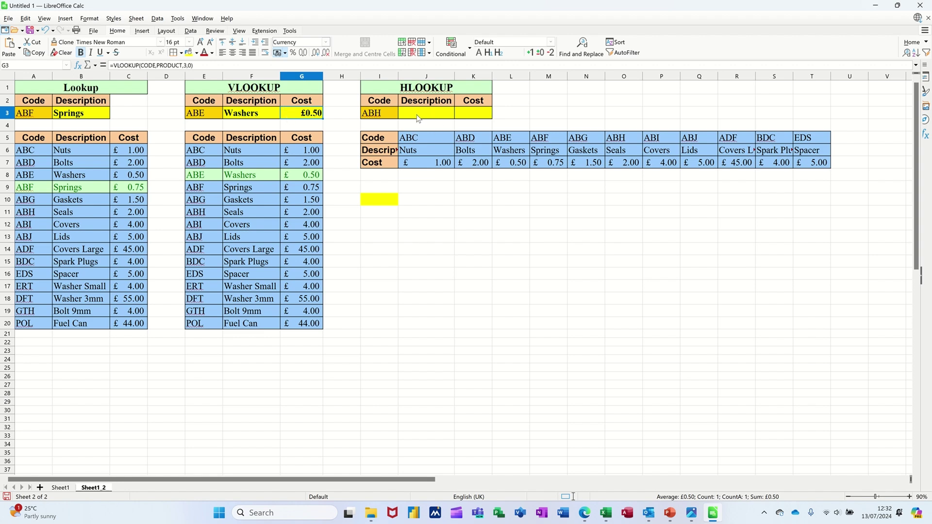
pyautogui.click(436, 117)
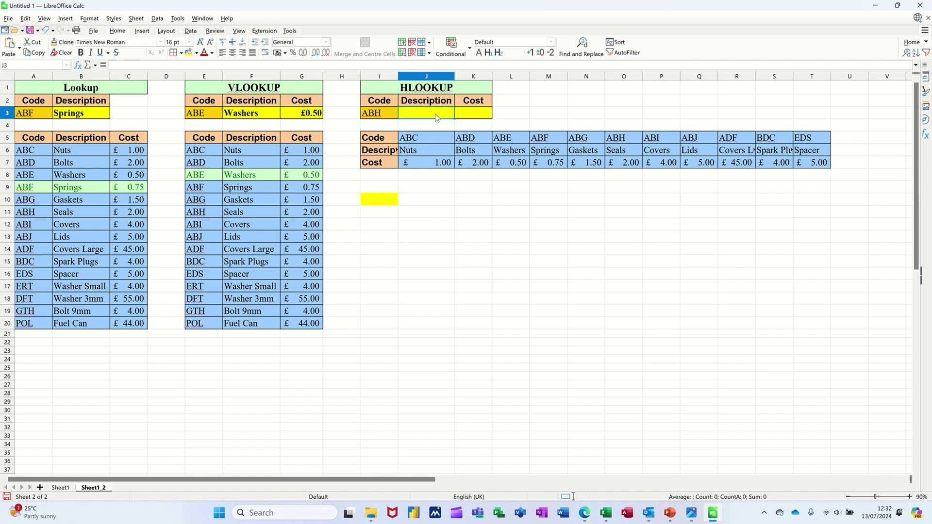
# Enter =HLOOKUP(I3,J5:T7,2,0) in J3, returning the description Seals.
pyautogui.write('=H')
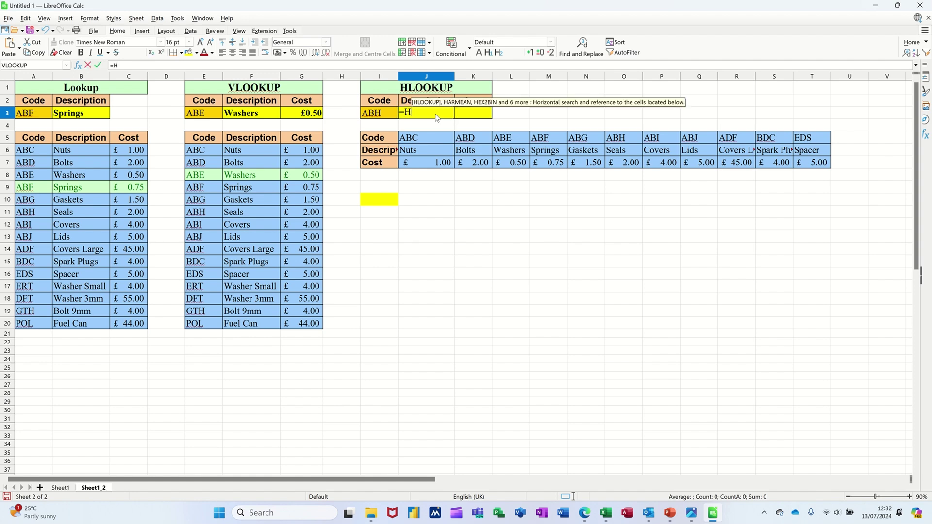
pyautogui.write('LOOKU')
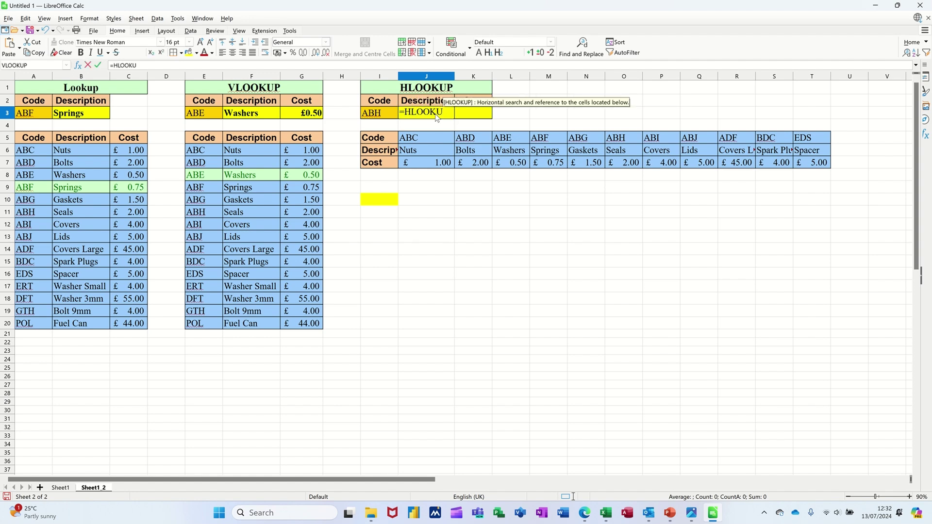
pyautogui.write('P(')
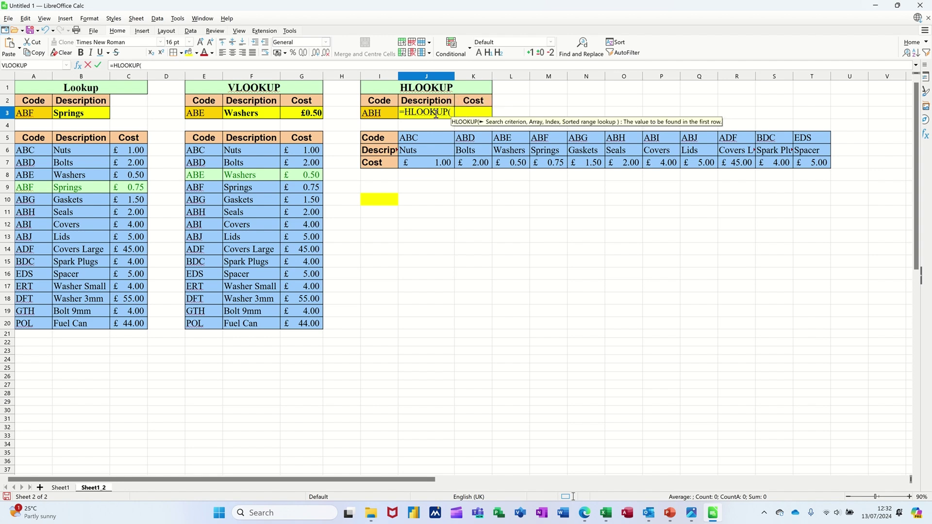
pyautogui.click(379, 118)
pyautogui.write(',')
pyautogui.moveTo(408, 139); pyautogui.dragTo(804, 168)
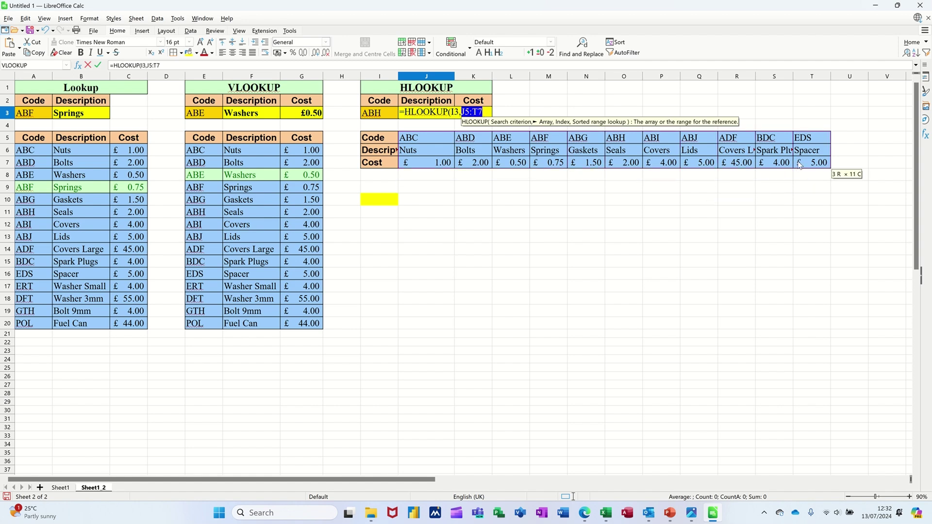
pyautogui.write(',')
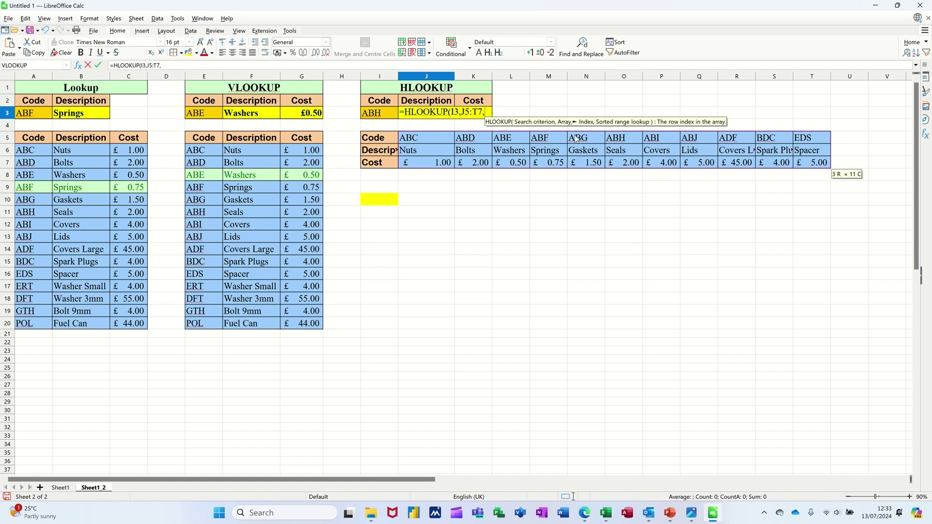
pyautogui.write('2,0')
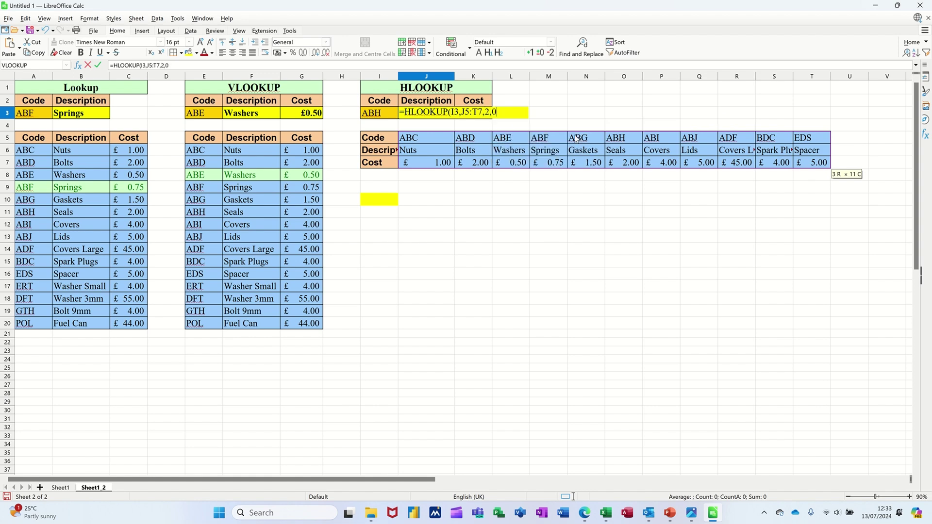
pyautogui.write(')')
pyautogui.click(99, 66)
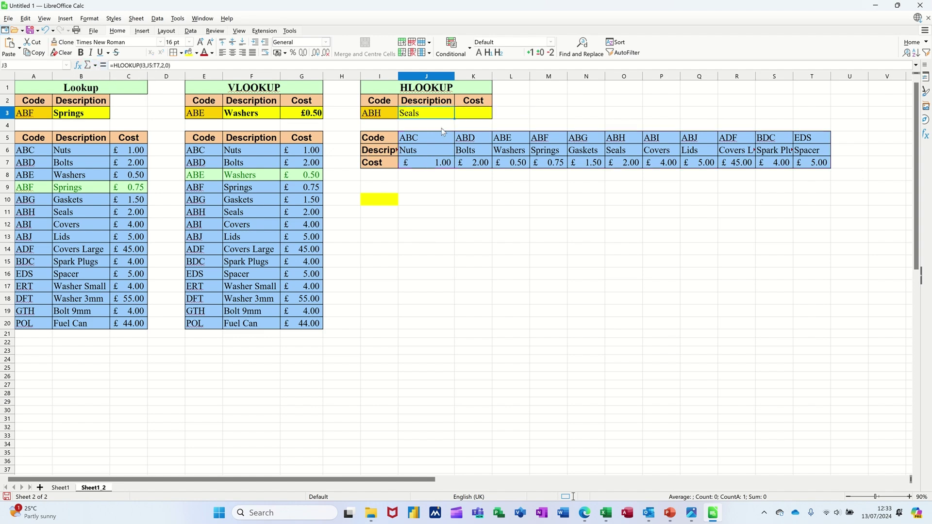
# Enter =HLOOKUP(I3,J5:T7,3,0) in K3, returning the cost £2.00.
pyautogui.click(470, 117)
pyautogui.write('=')
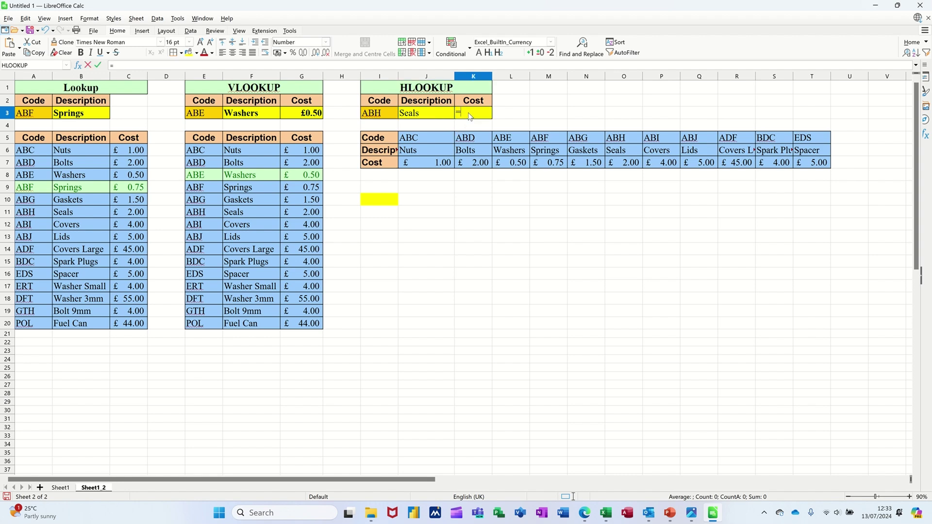
pyautogui.write('HL')
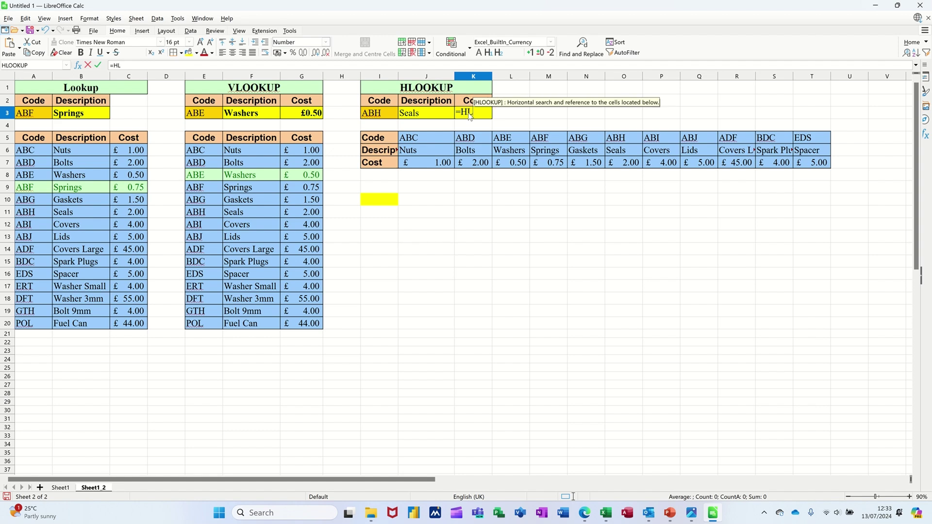
pyautogui.write('OOKUP(')
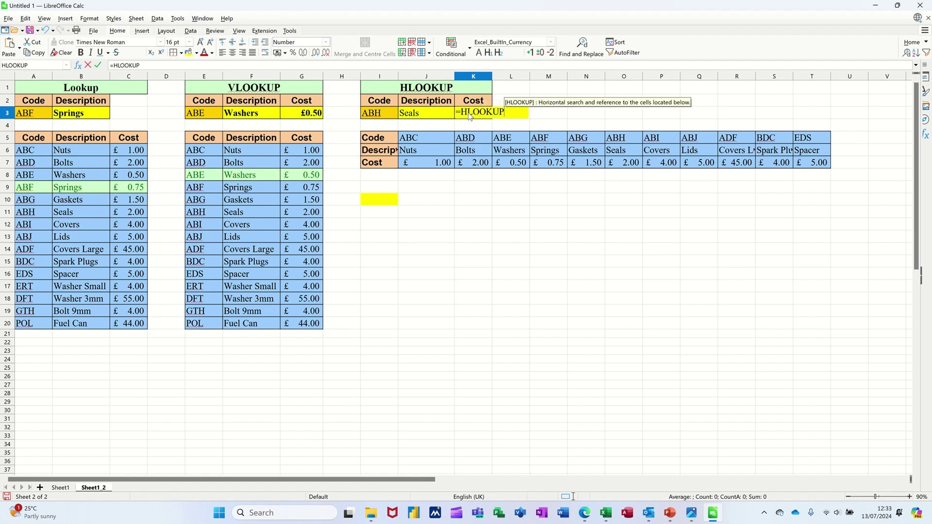
pyautogui.click(381, 113)
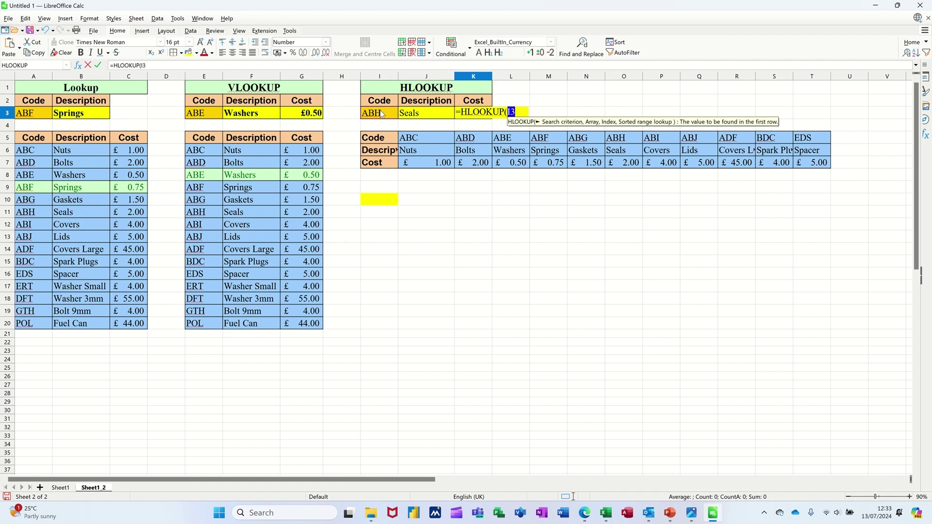
pyautogui.write(',')
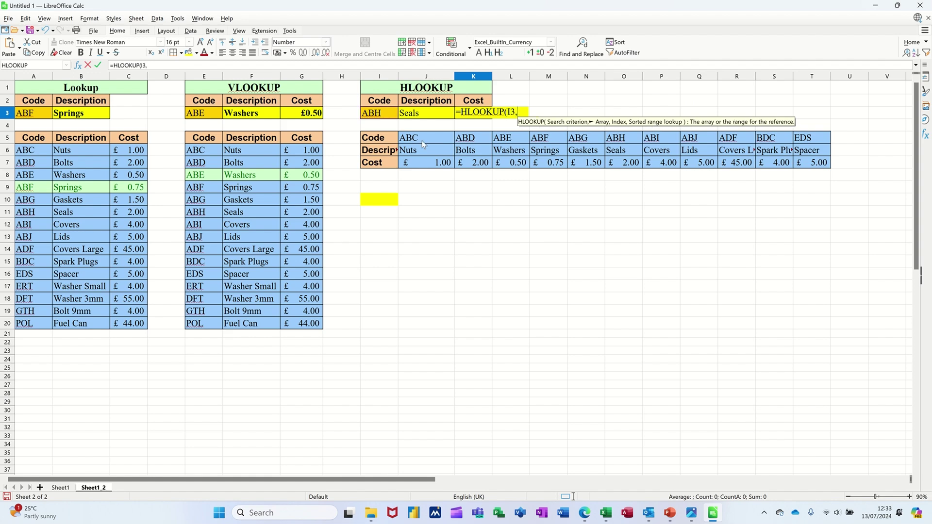
pyautogui.moveTo(419, 141); pyautogui.dragTo(808, 164)
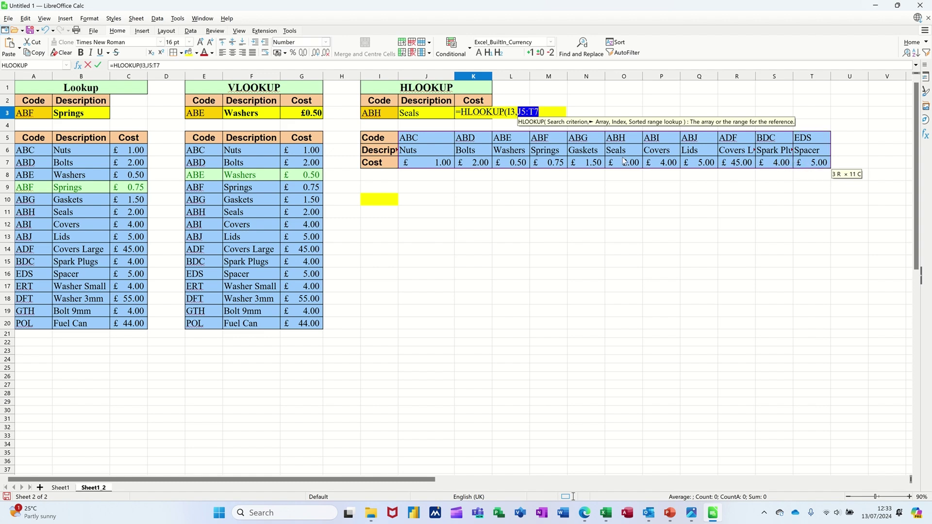
pyautogui.write(',')
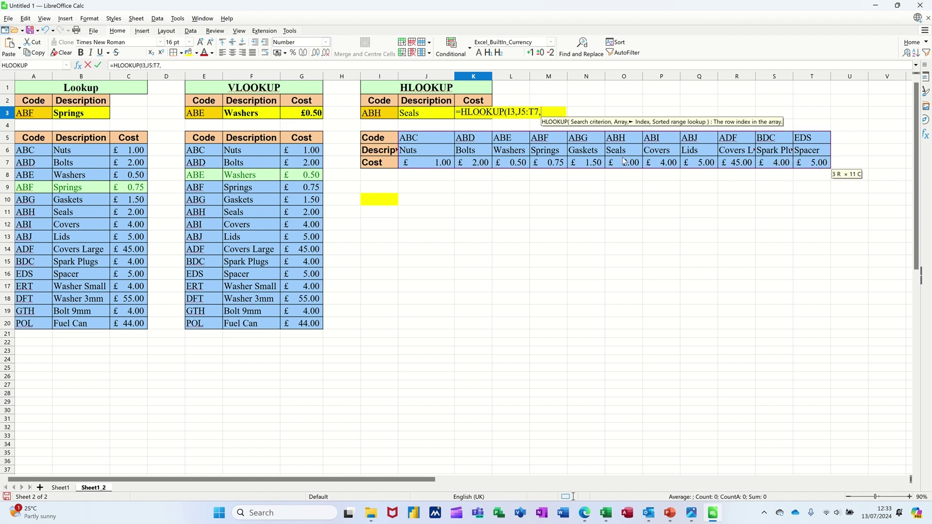
pyautogui.write('3,0')
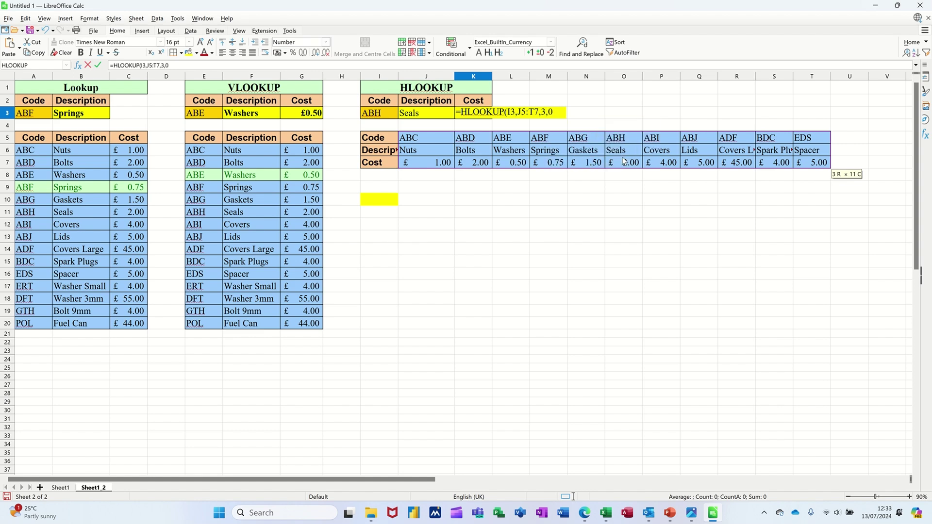
pyautogui.write(')')
pyautogui.click(98, 65)
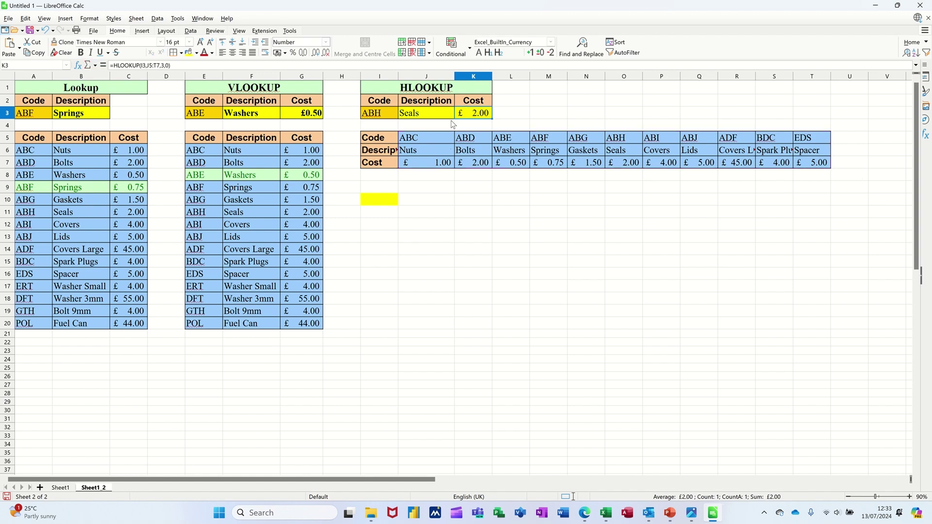
# Select J5:T7 and add a new formula-based conditional format rule.
pyautogui.moveTo(429, 137); pyautogui.dragTo(801, 164)
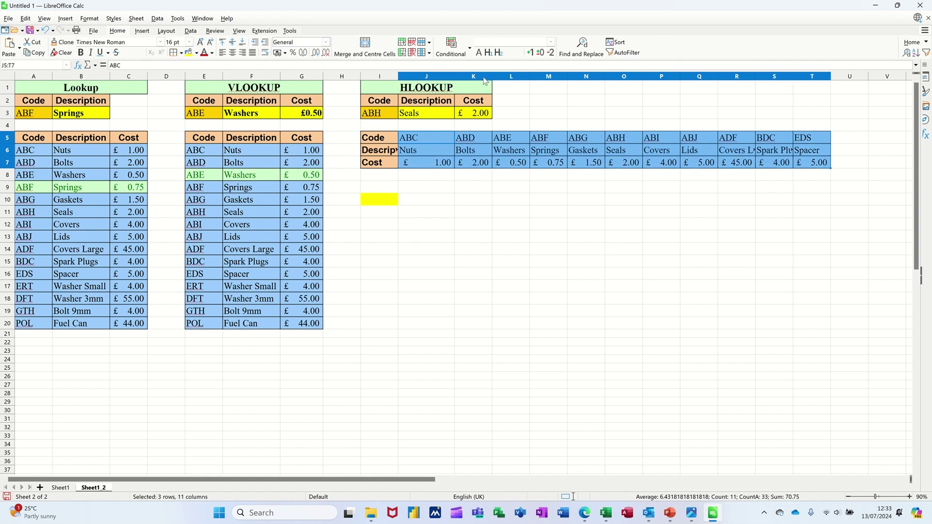
pyautogui.click(462, 57)
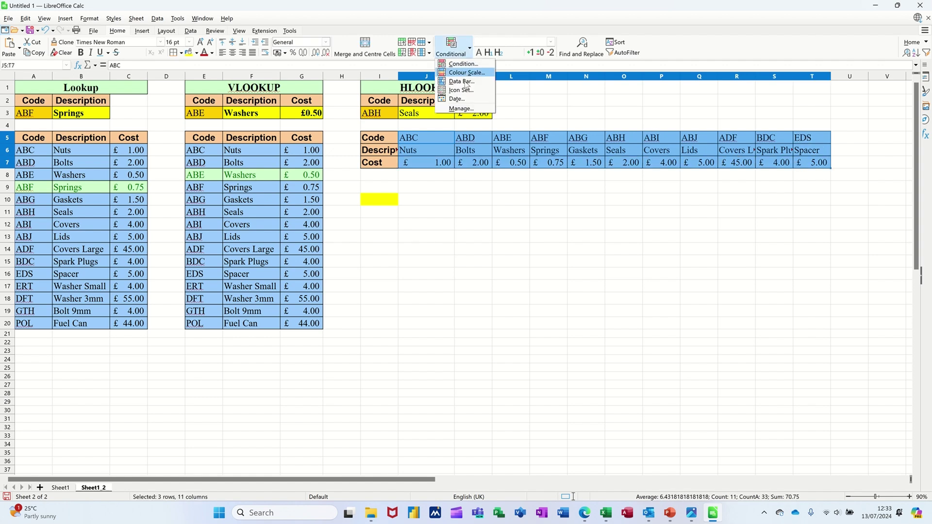
pyautogui.click(460, 109)
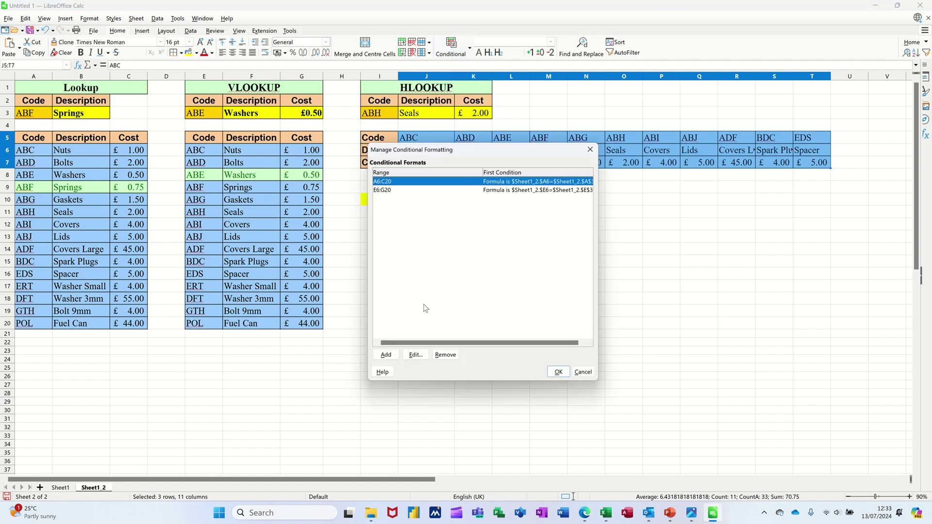
pyautogui.click(392, 356)
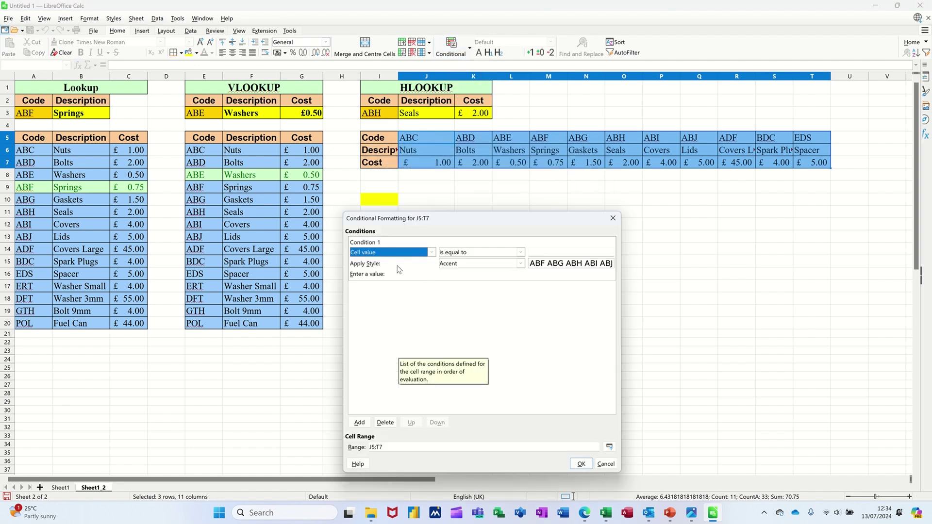
pyautogui.click(431, 255)
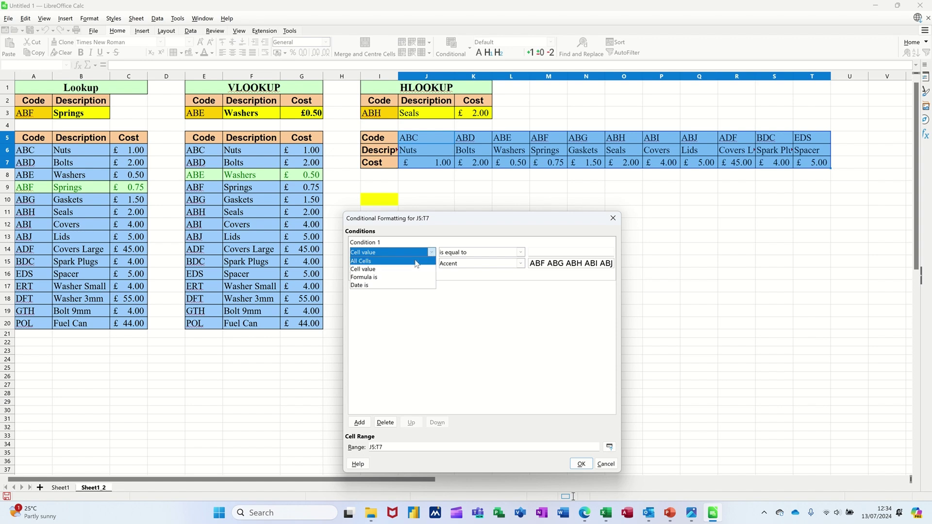
pyautogui.click(389, 278)
pyautogui.click(450, 249)
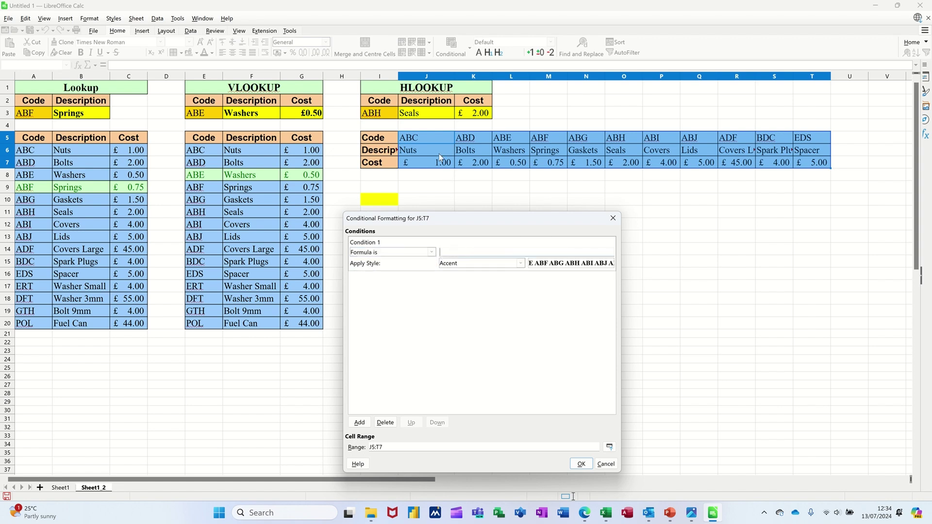
# Set the condition $Sheet1_2.J$5=$Sheet1_2.$I$3 with the Good style and apply it.
pyautogui.click(425, 140)
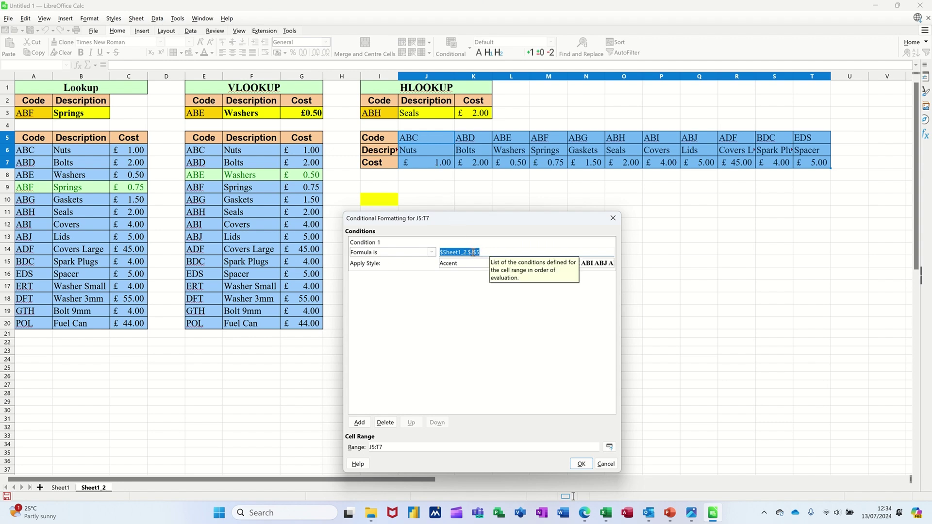
pyautogui.click(468, 253)
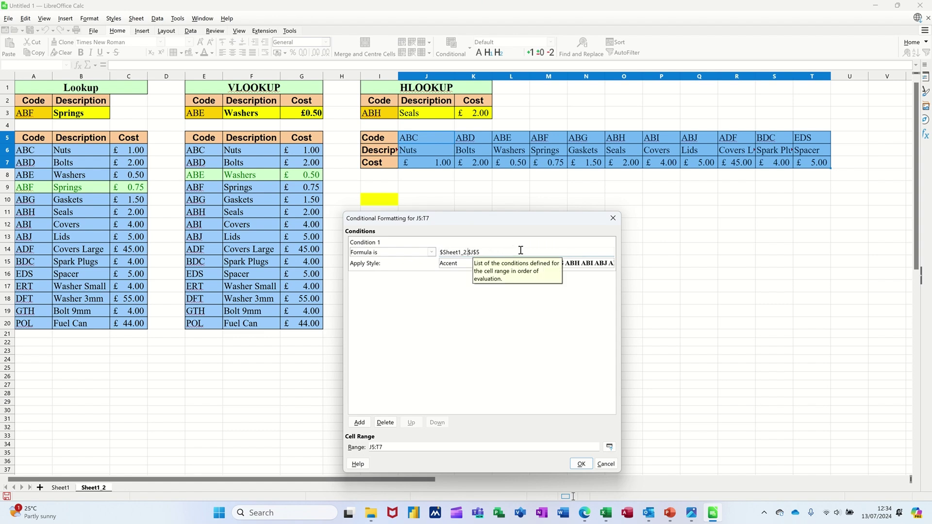
pyautogui.press('Delete')
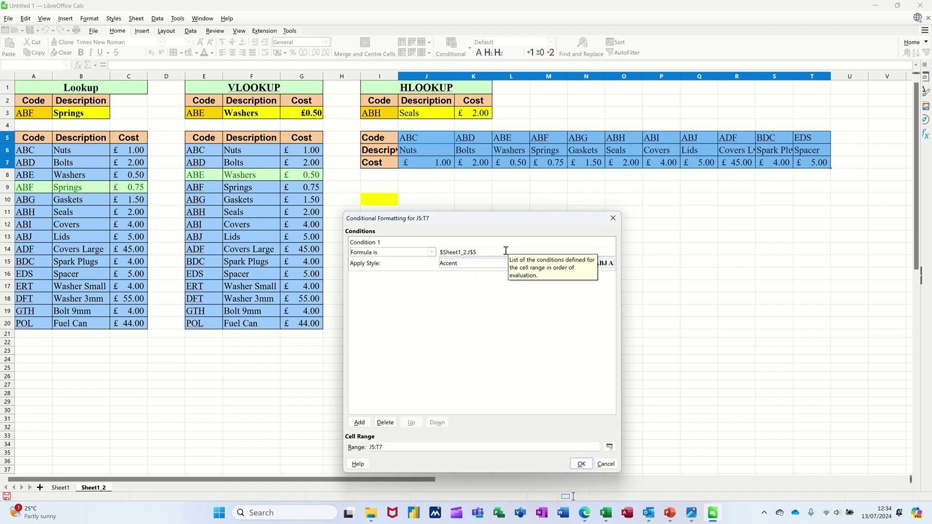
pyautogui.write('=')
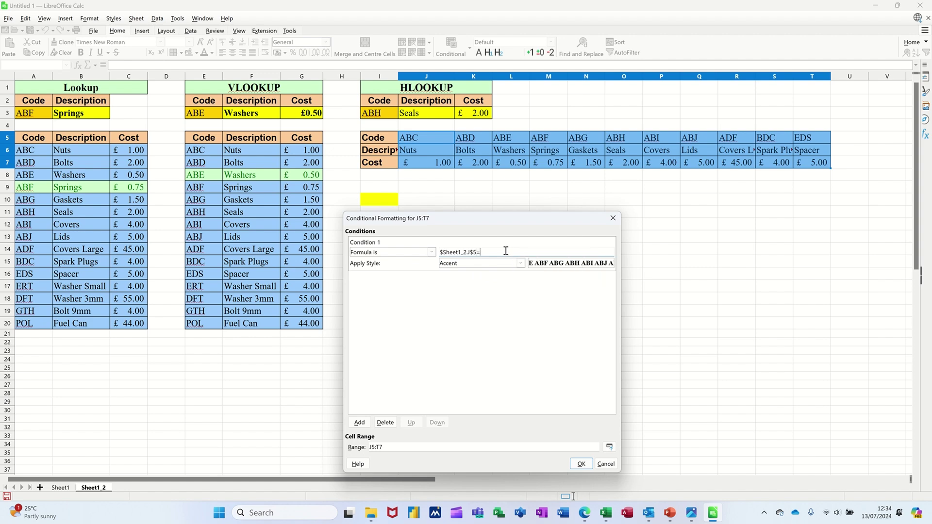
pyautogui.click(374, 115)
pyautogui.click(519, 264)
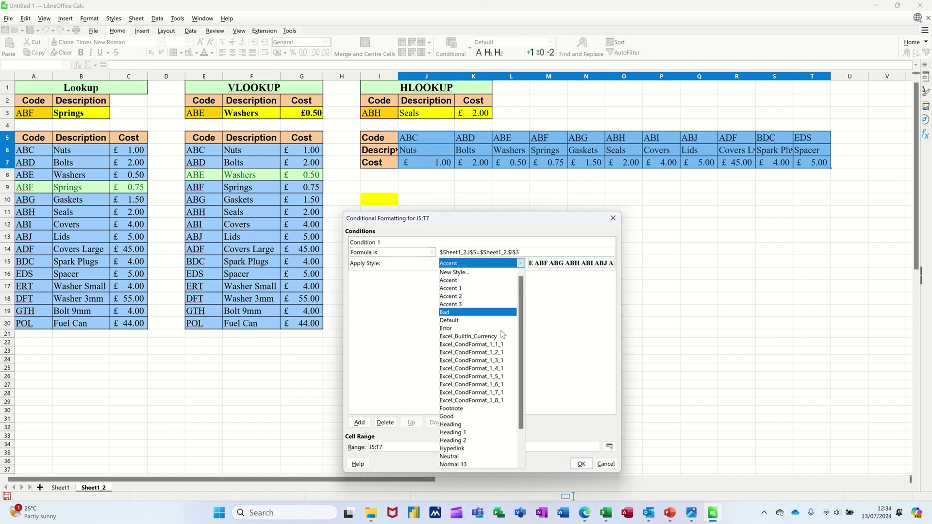
pyautogui.click(461, 416)
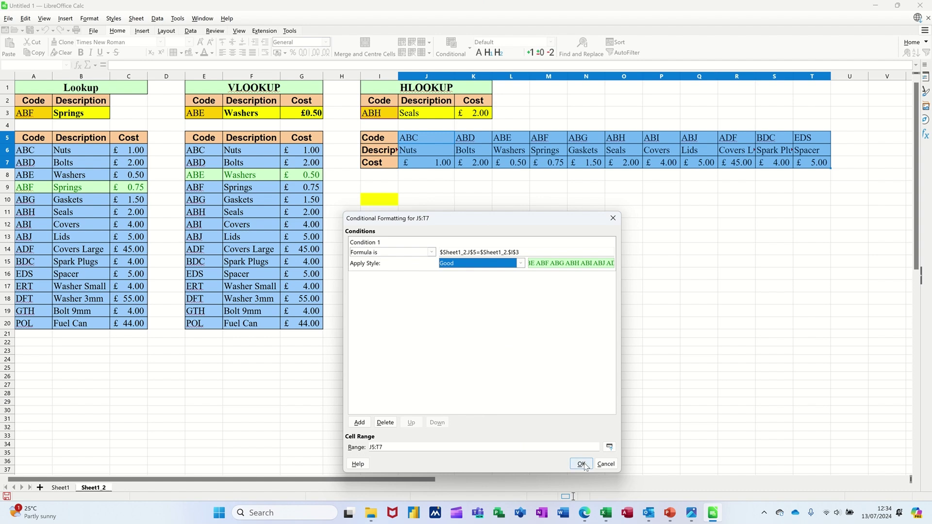
pyautogui.click(580, 463)
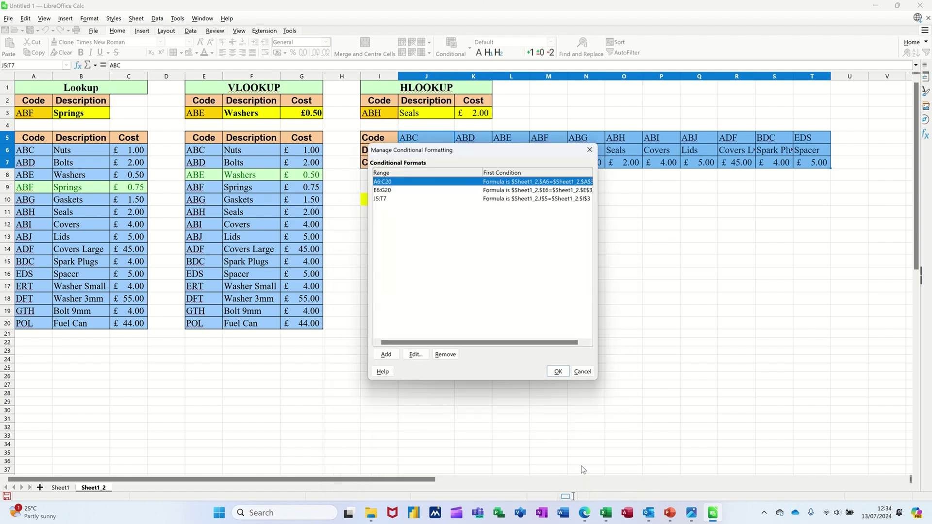
pyautogui.click(557, 372)
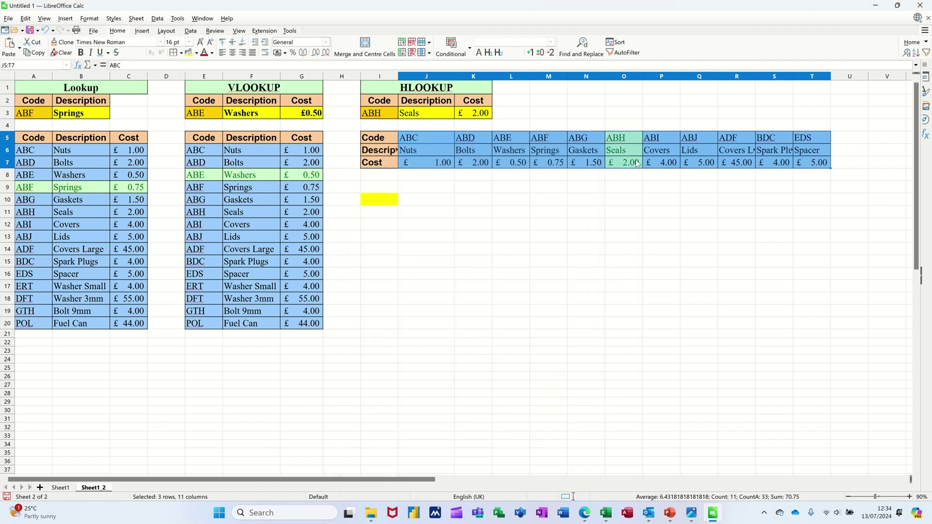
# Choose code ABD in I3, showing Bolts at £2.00 with its column green.
pyautogui.click(393, 116)
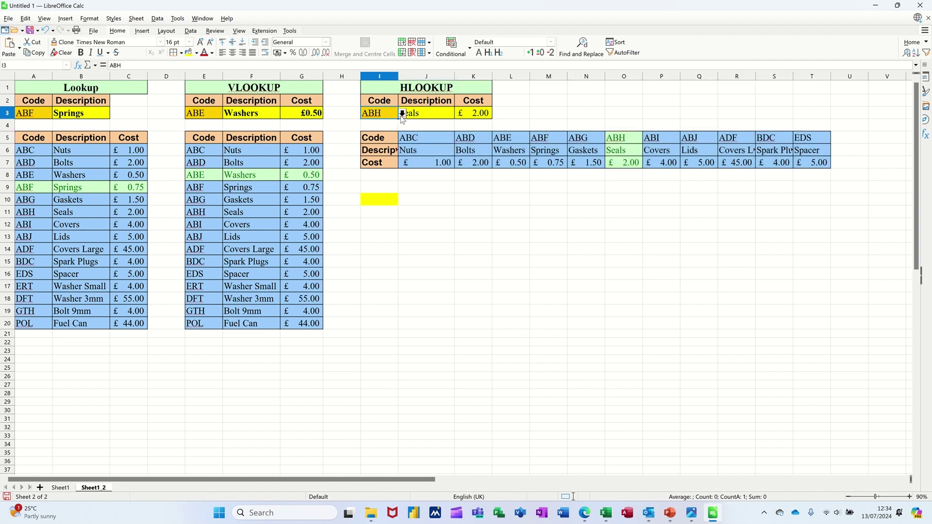
pyautogui.click(402, 114)
pyautogui.click(385, 131)
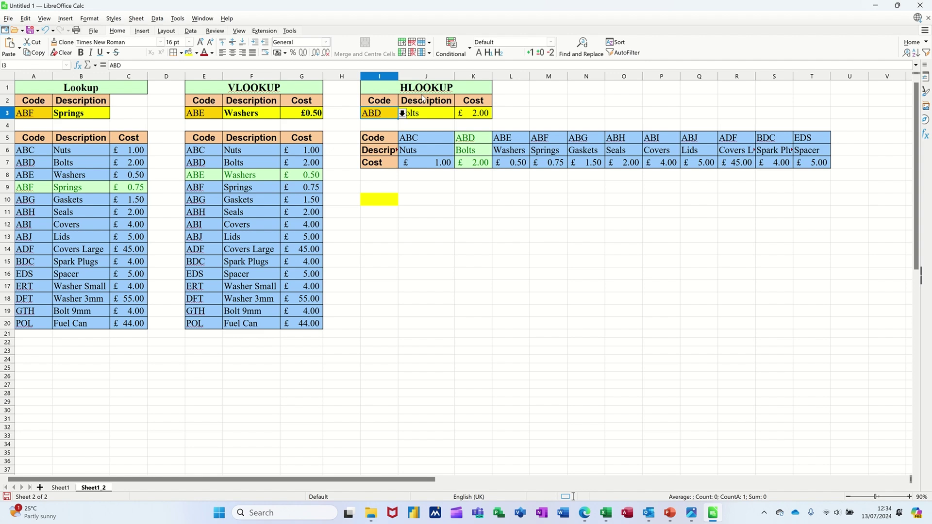
# Check E3's code list, keeping ABE, then deselect onto an empty cell.
pyautogui.click(211, 118)
pyautogui.click(227, 114)
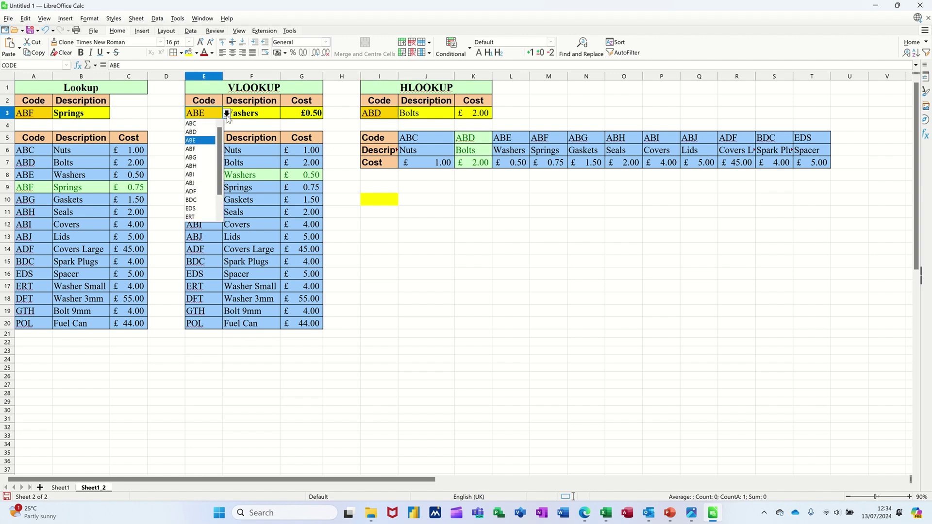
pyautogui.click(227, 115)
pyautogui.moveTo(208, 154); pyautogui.dragTo(297, 321)
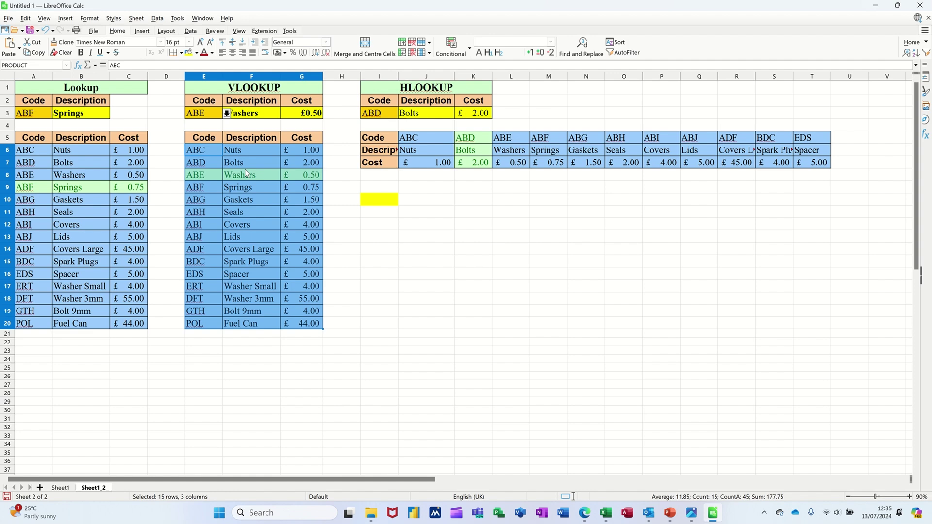
pyautogui.click(441, 204)
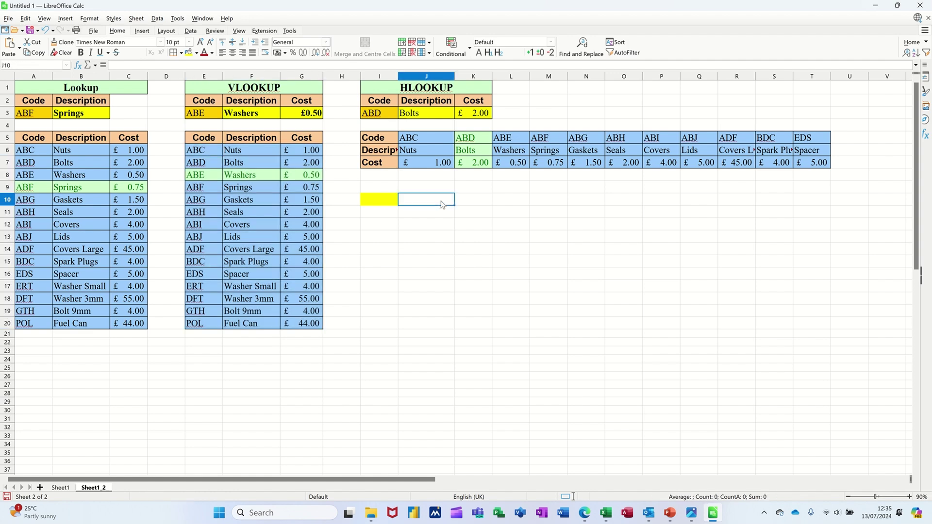